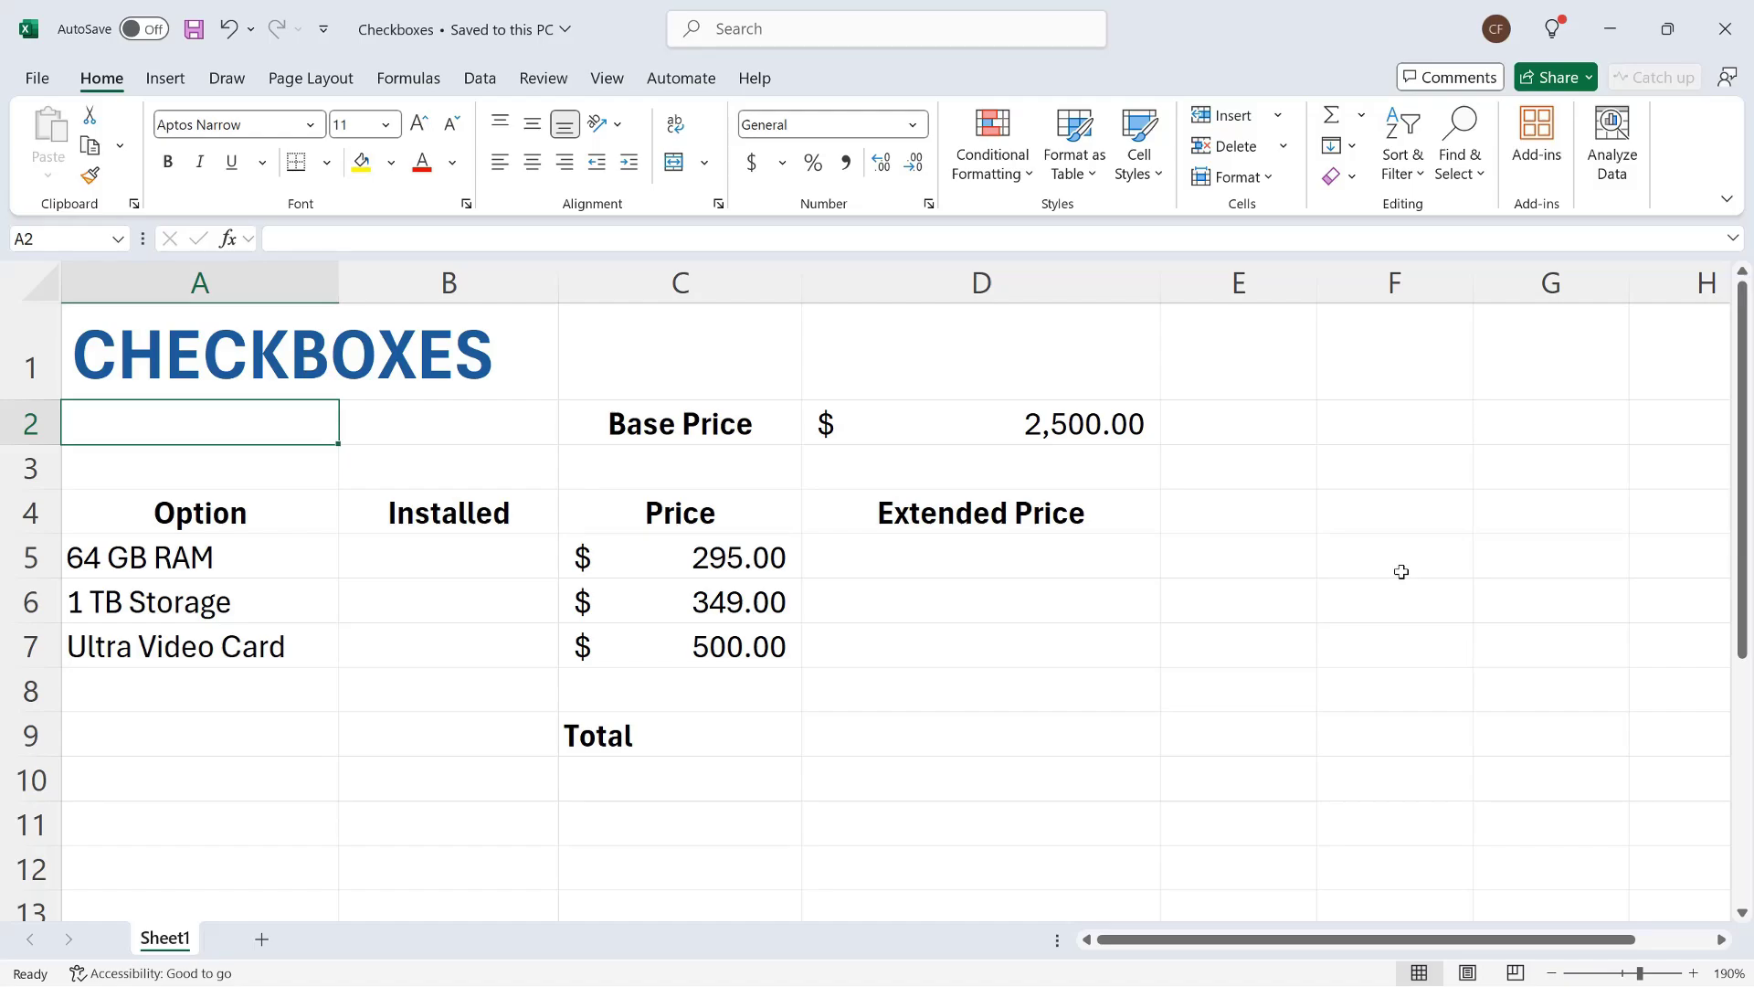
pyautogui.click(1065, 430)
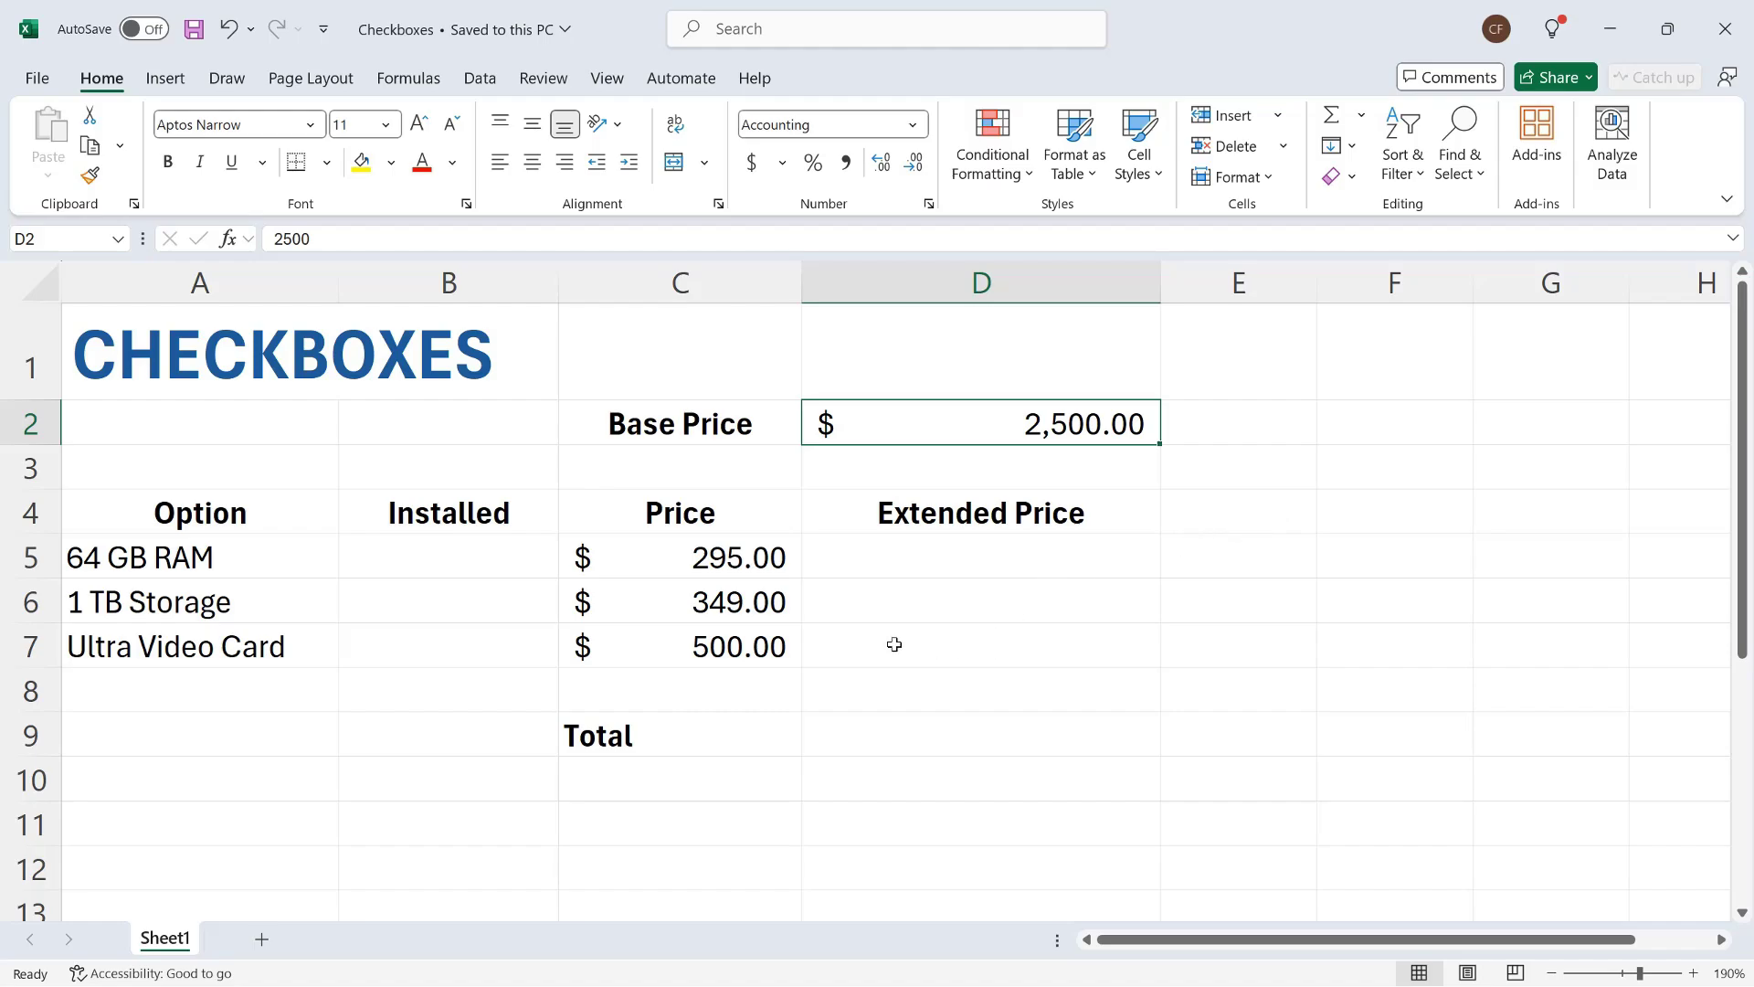
pyautogui.click(416, 568)
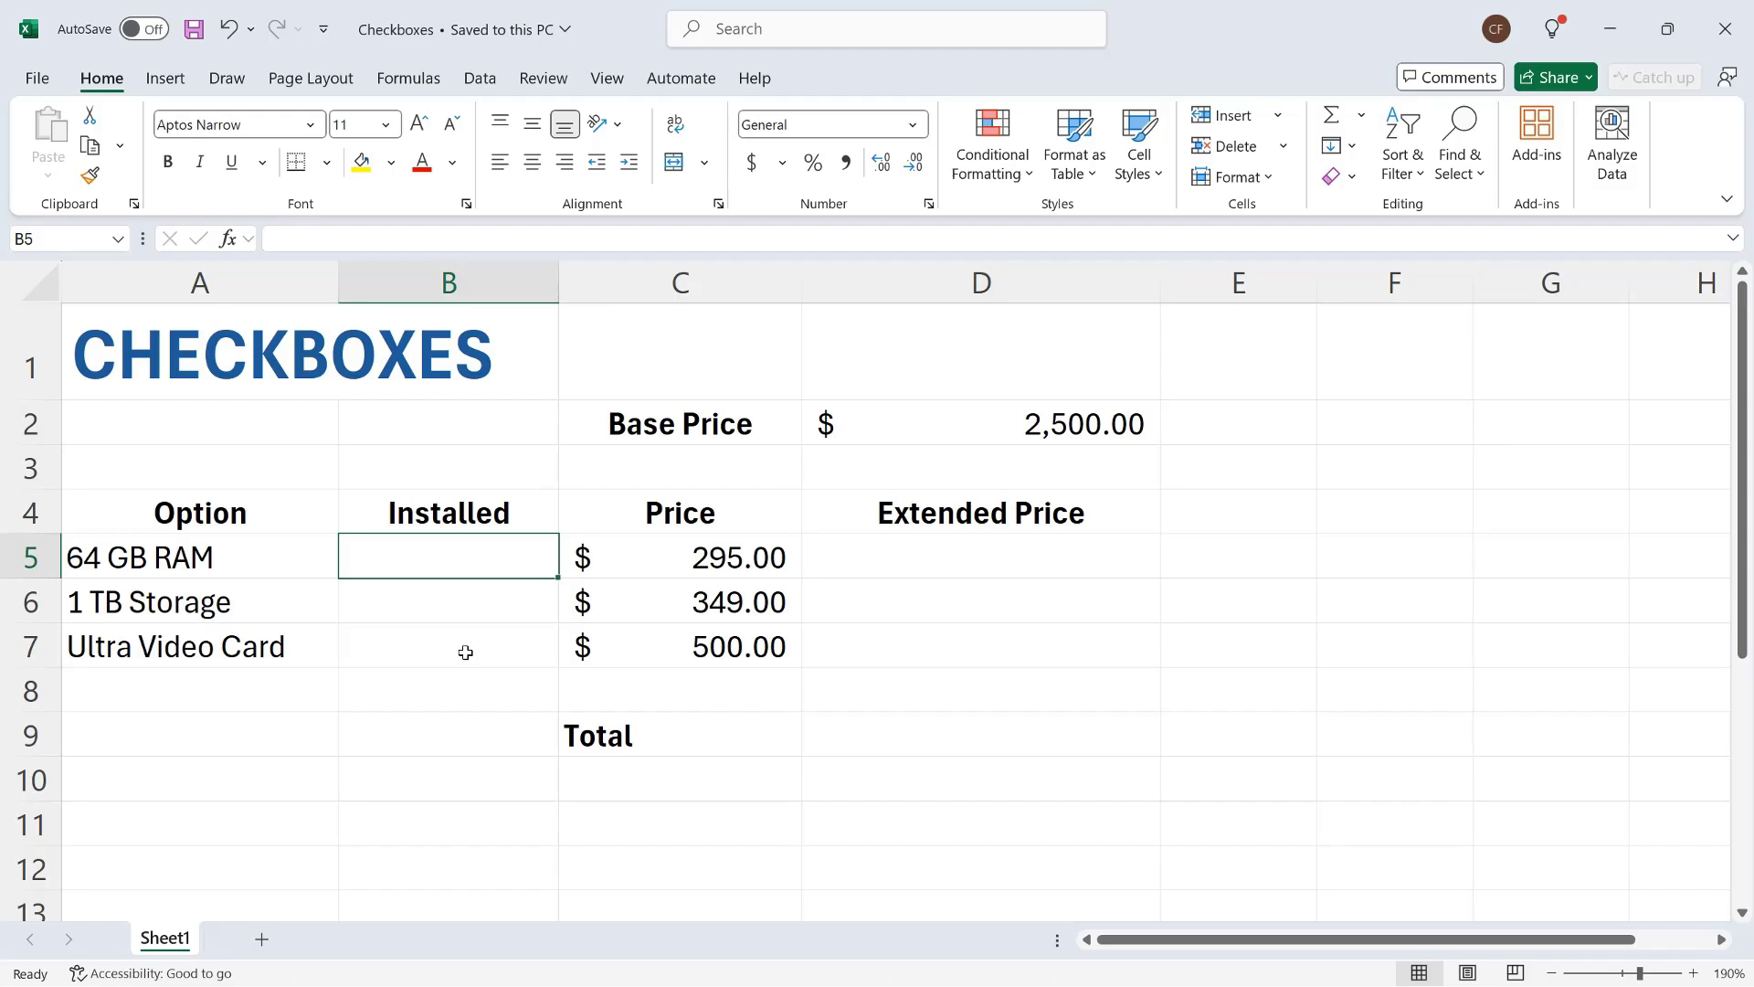
pyautogui.click(442, 605)
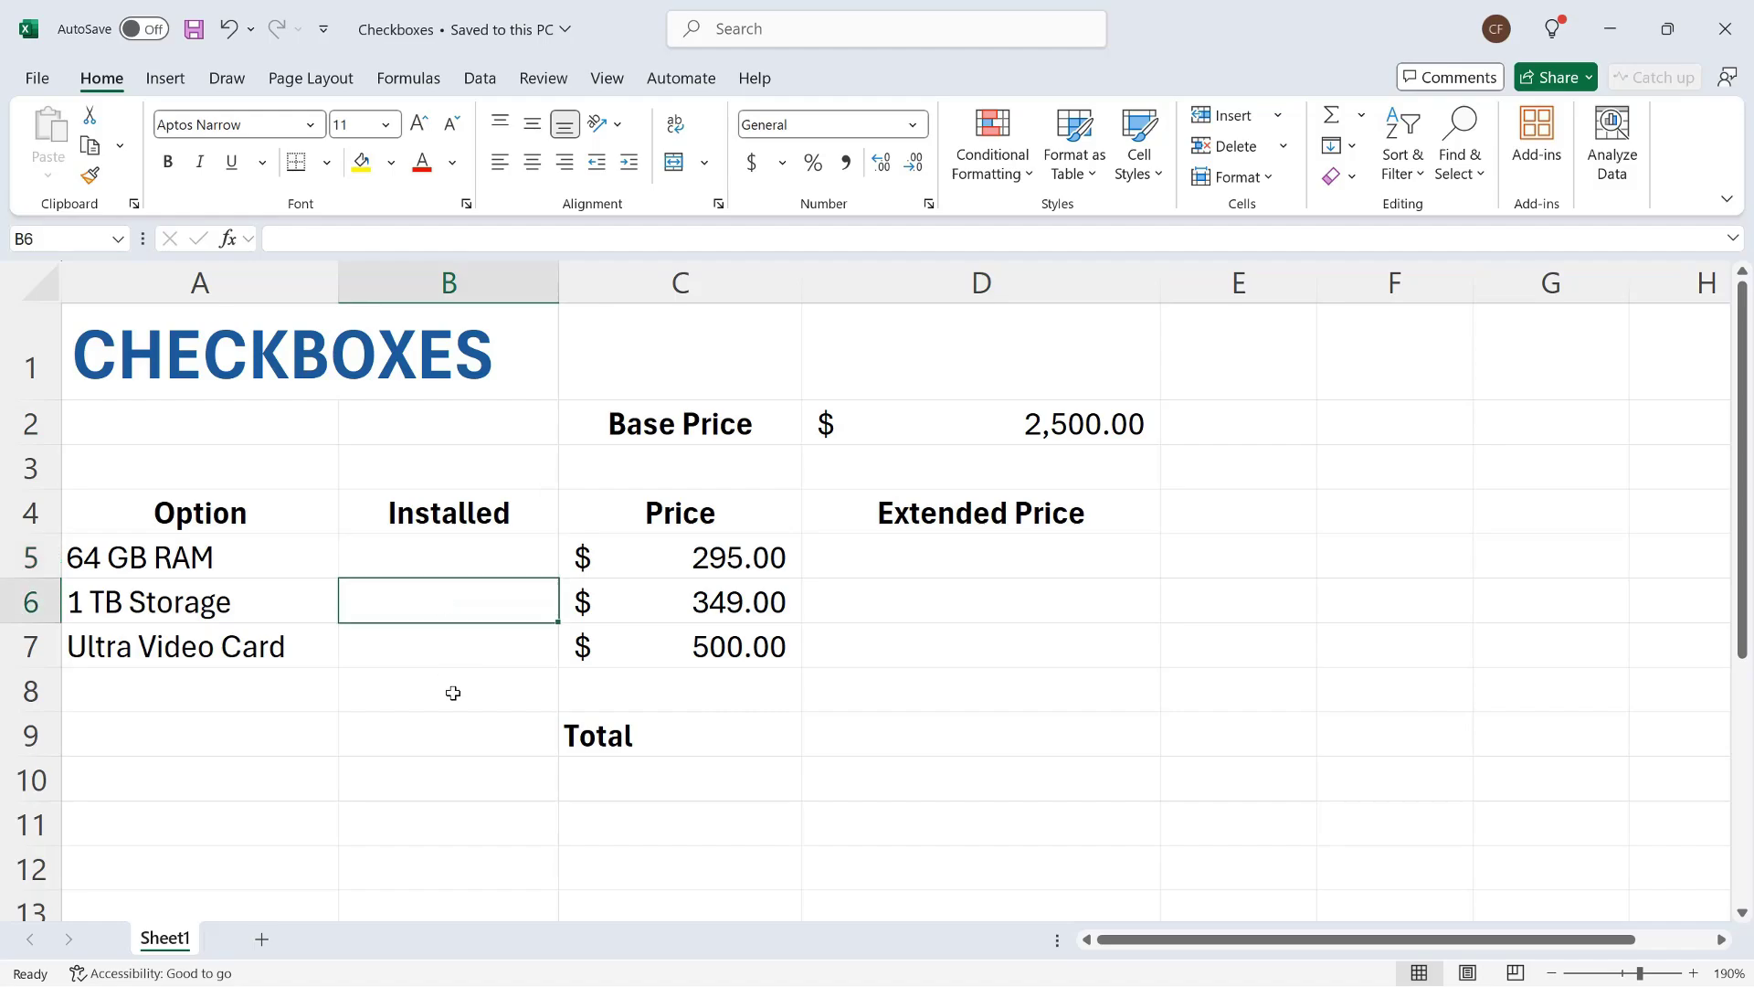
pyautogui.click(447, 661)
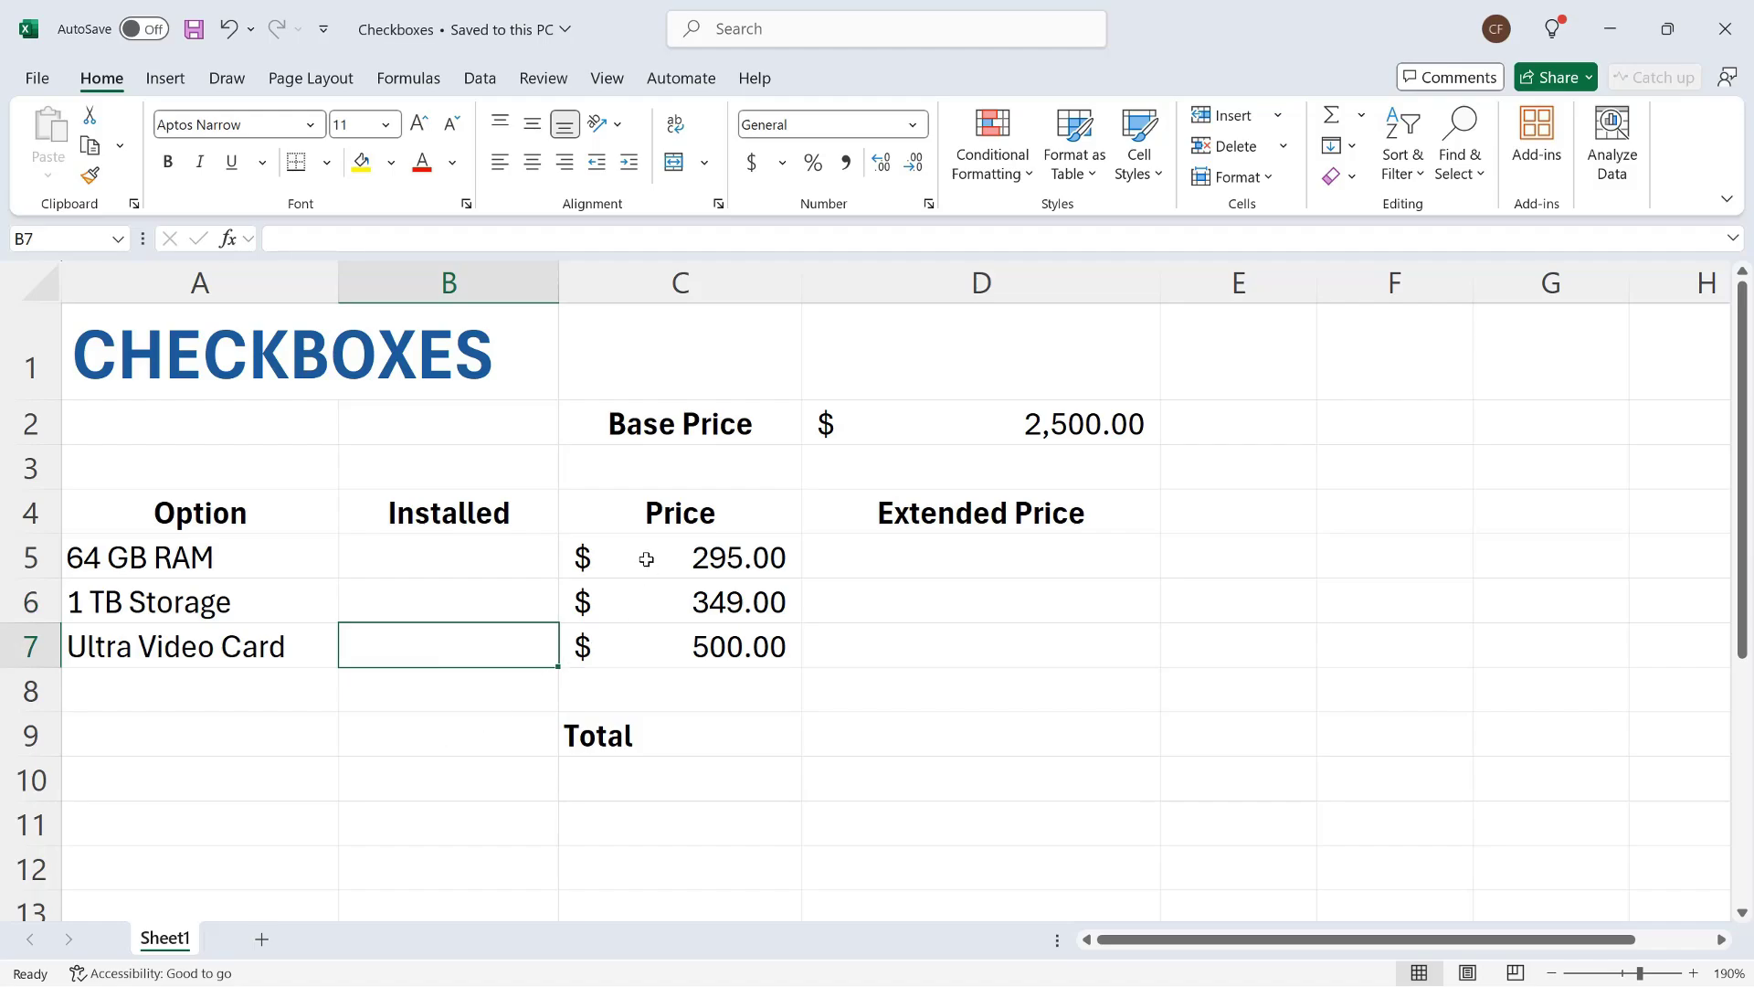
pyautogui.click(646, 559)
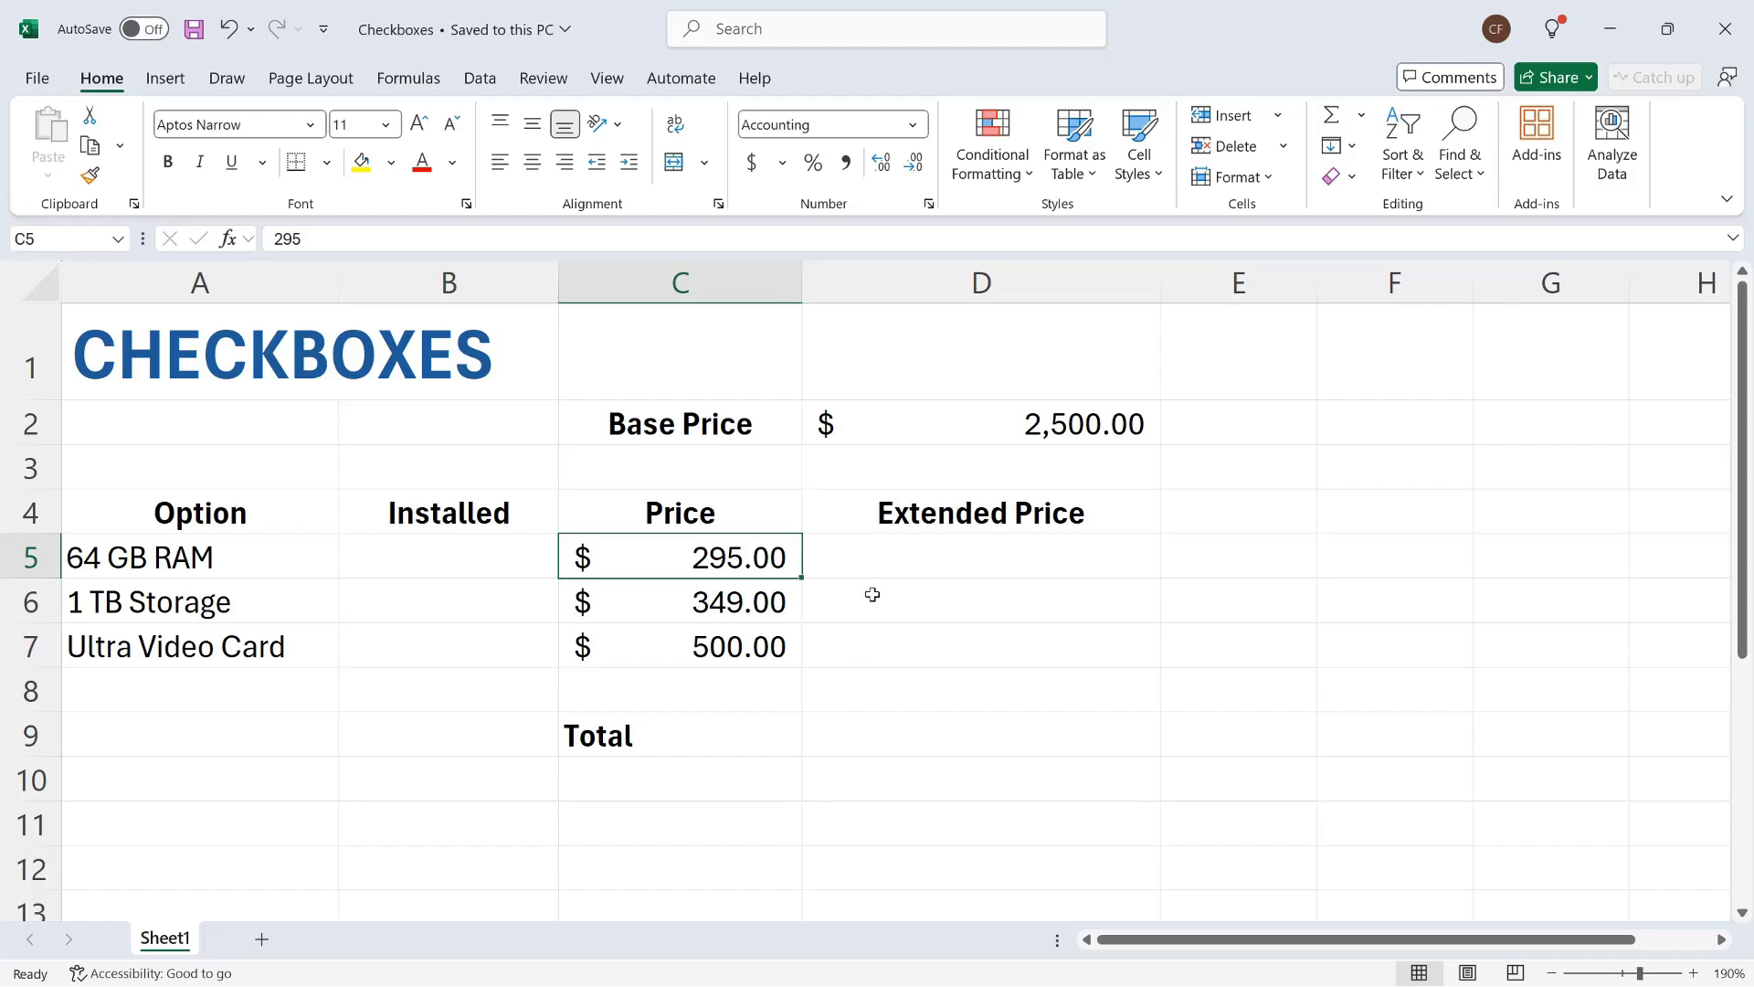
pyautogui.click(874, 556)
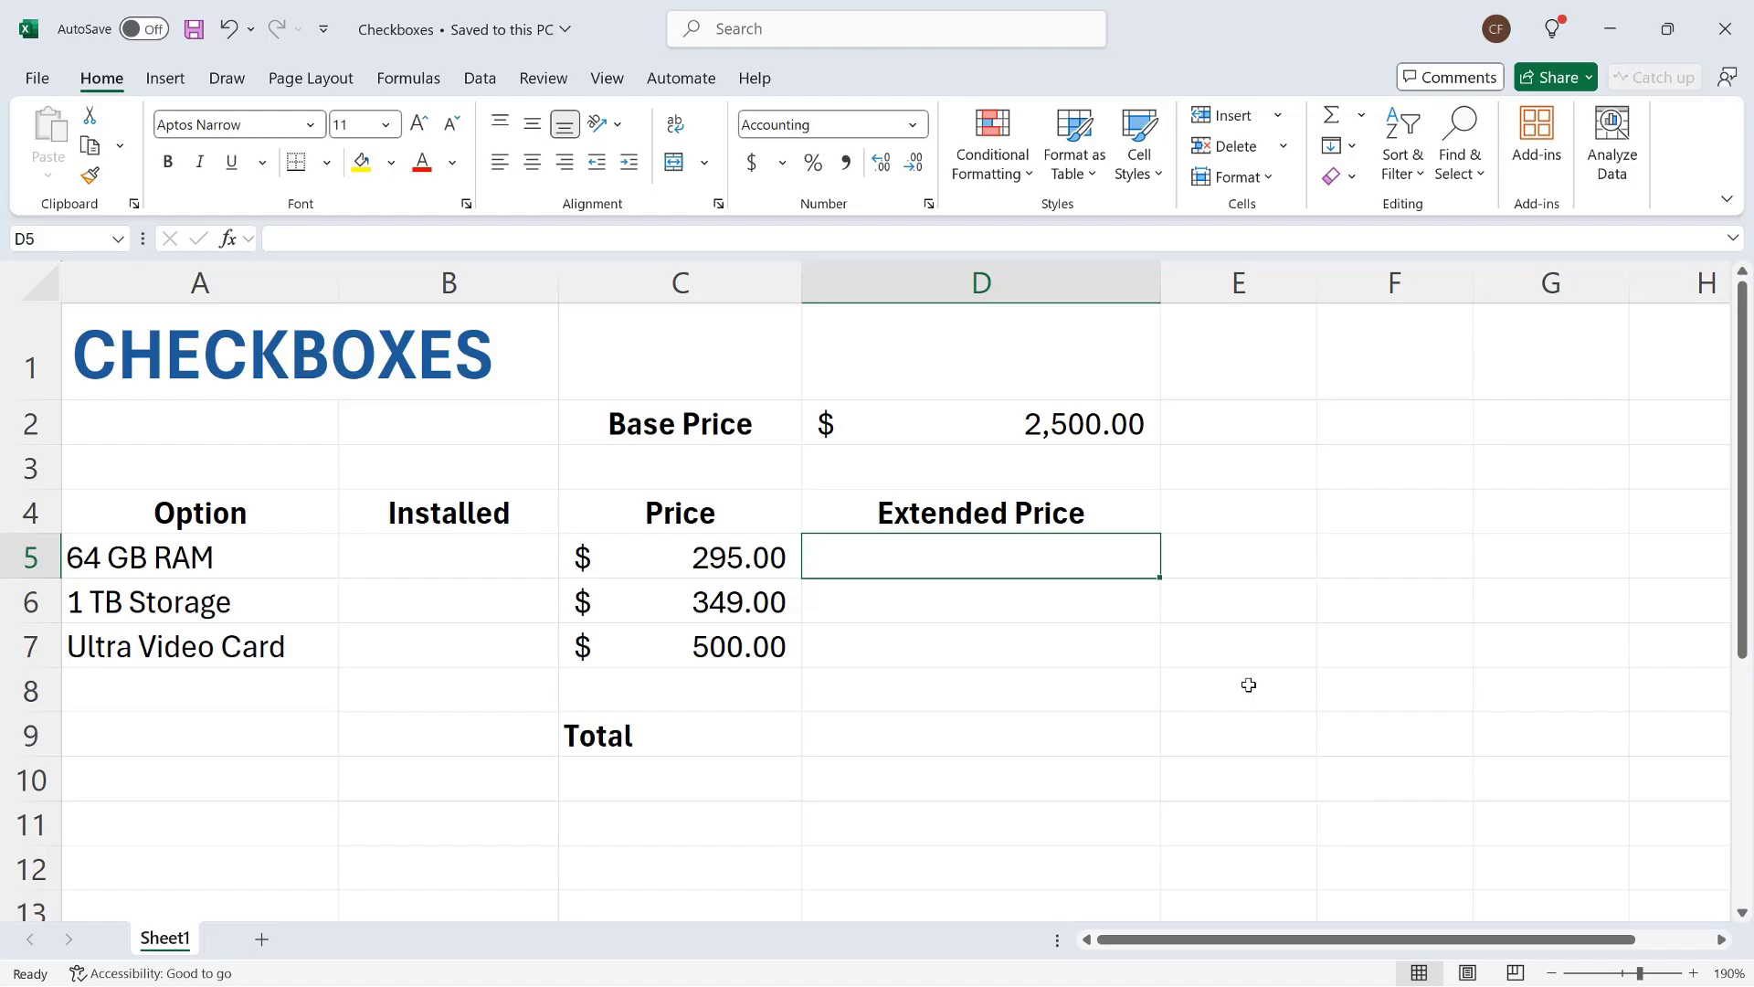
# Step: Enter trial values 1, 0 and 1 in the Installed cells B5:B7, and clear all three cells again
pyautogui.click(472, 563)
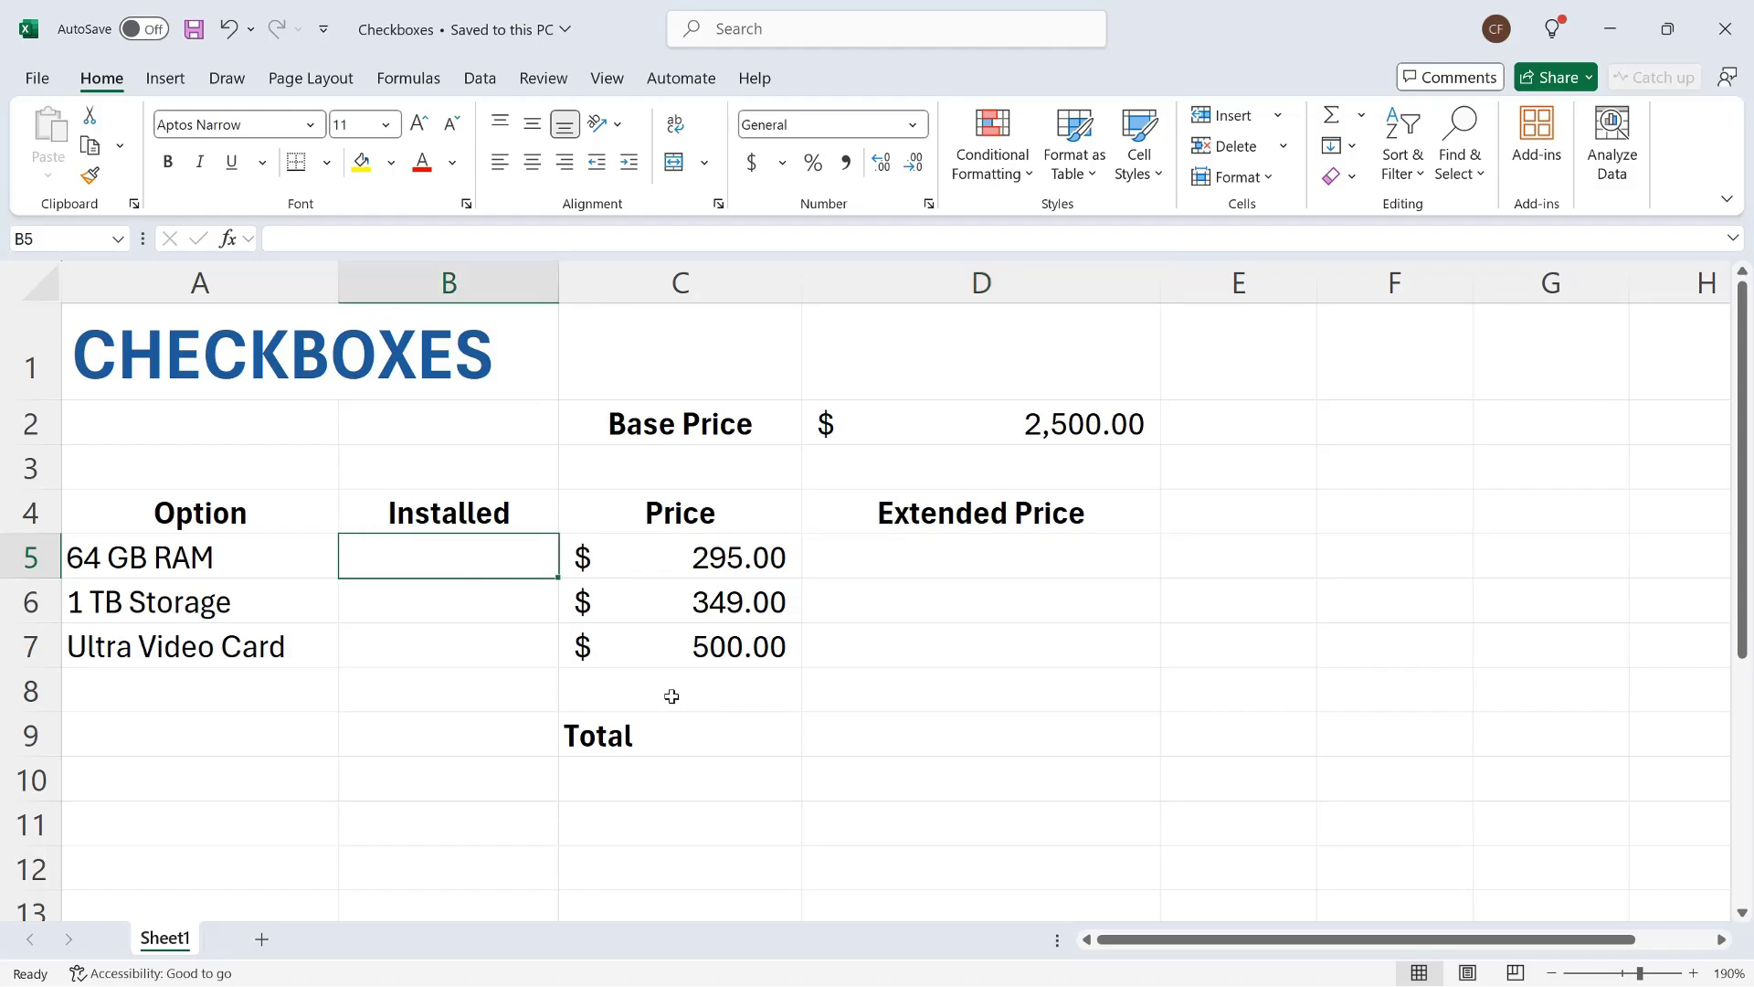
pyautogui.write('1')
pyautogui.press('Return')
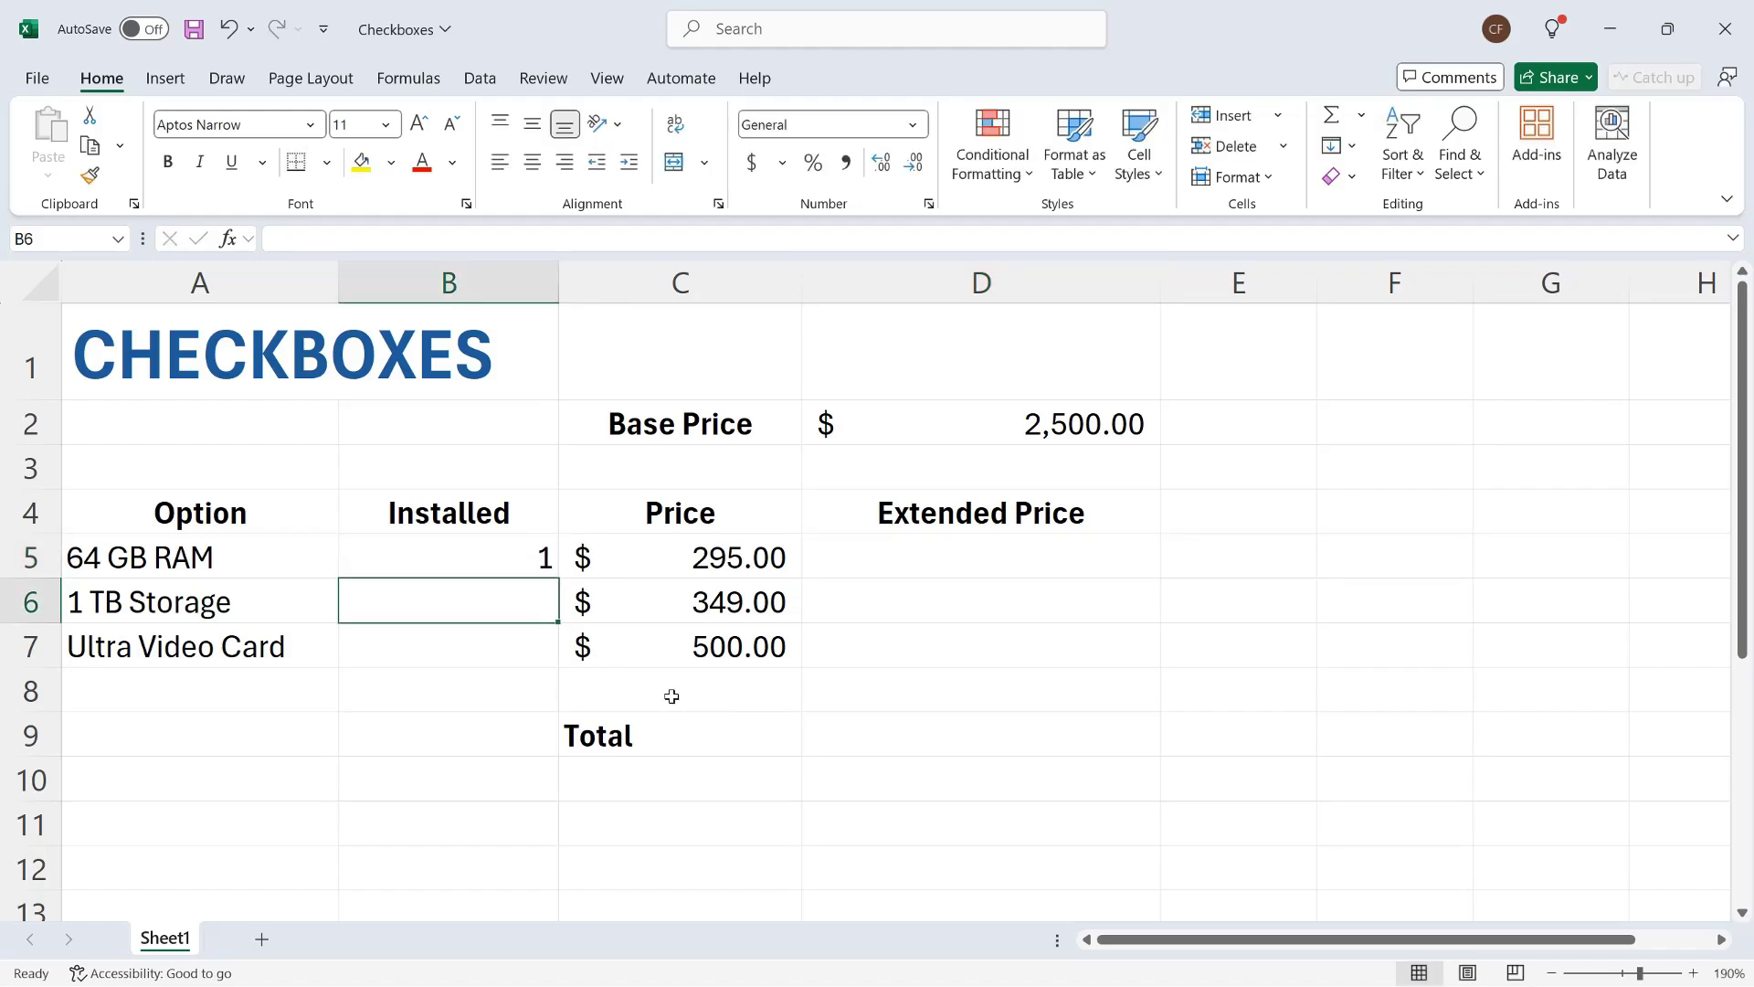
pyautogui.write('0')
pyautogui.press('Return')
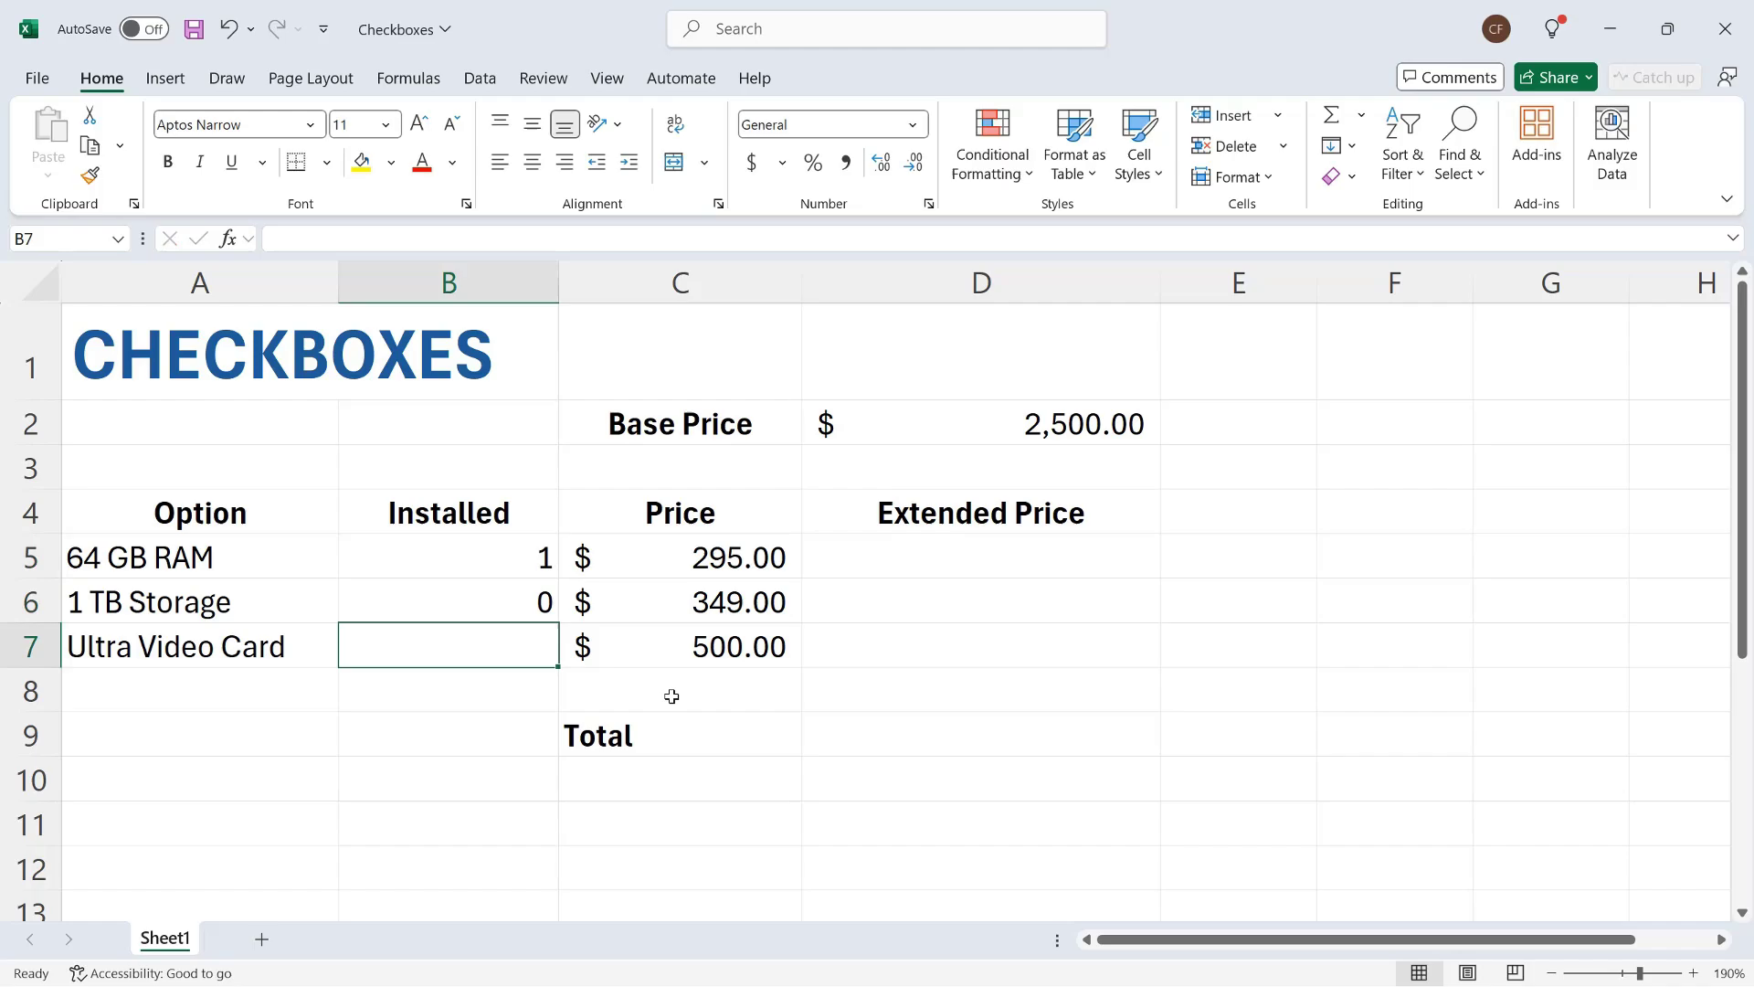
pyautogui.write('1')
pyautogui.press('Return')
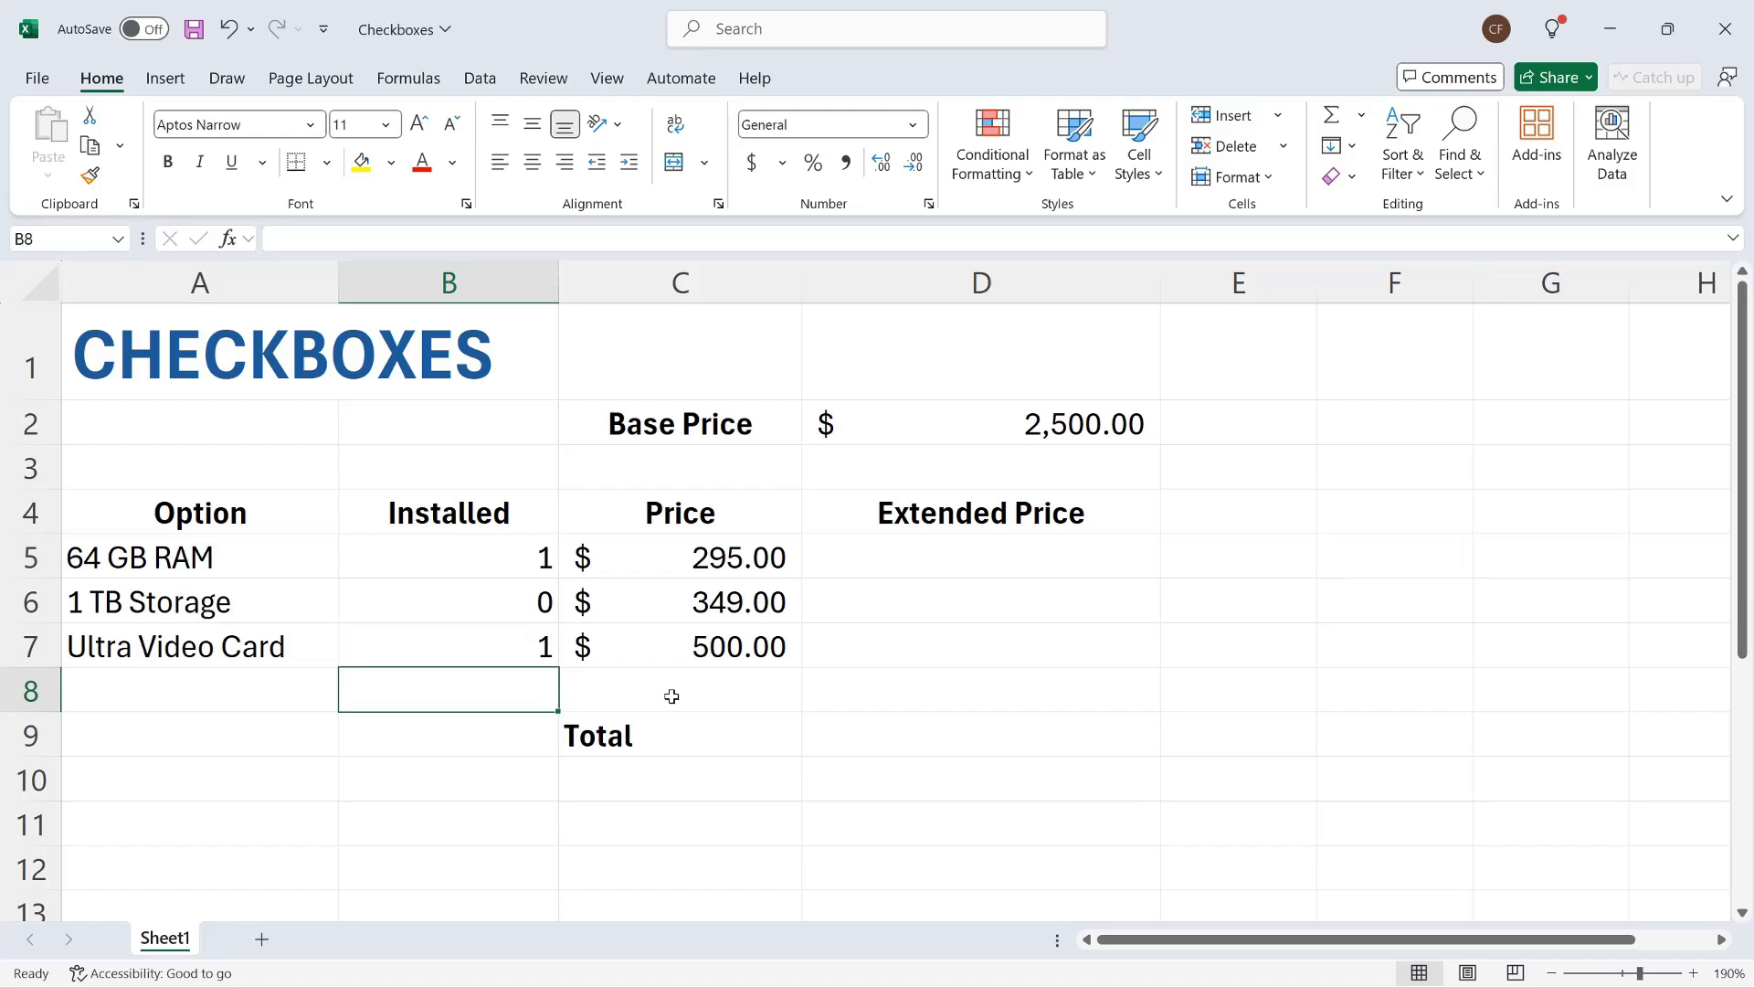
pyautogui.moveTo(509, 559); pyautogui.dragTo(504, 632)
pyautogui.press('Delete')
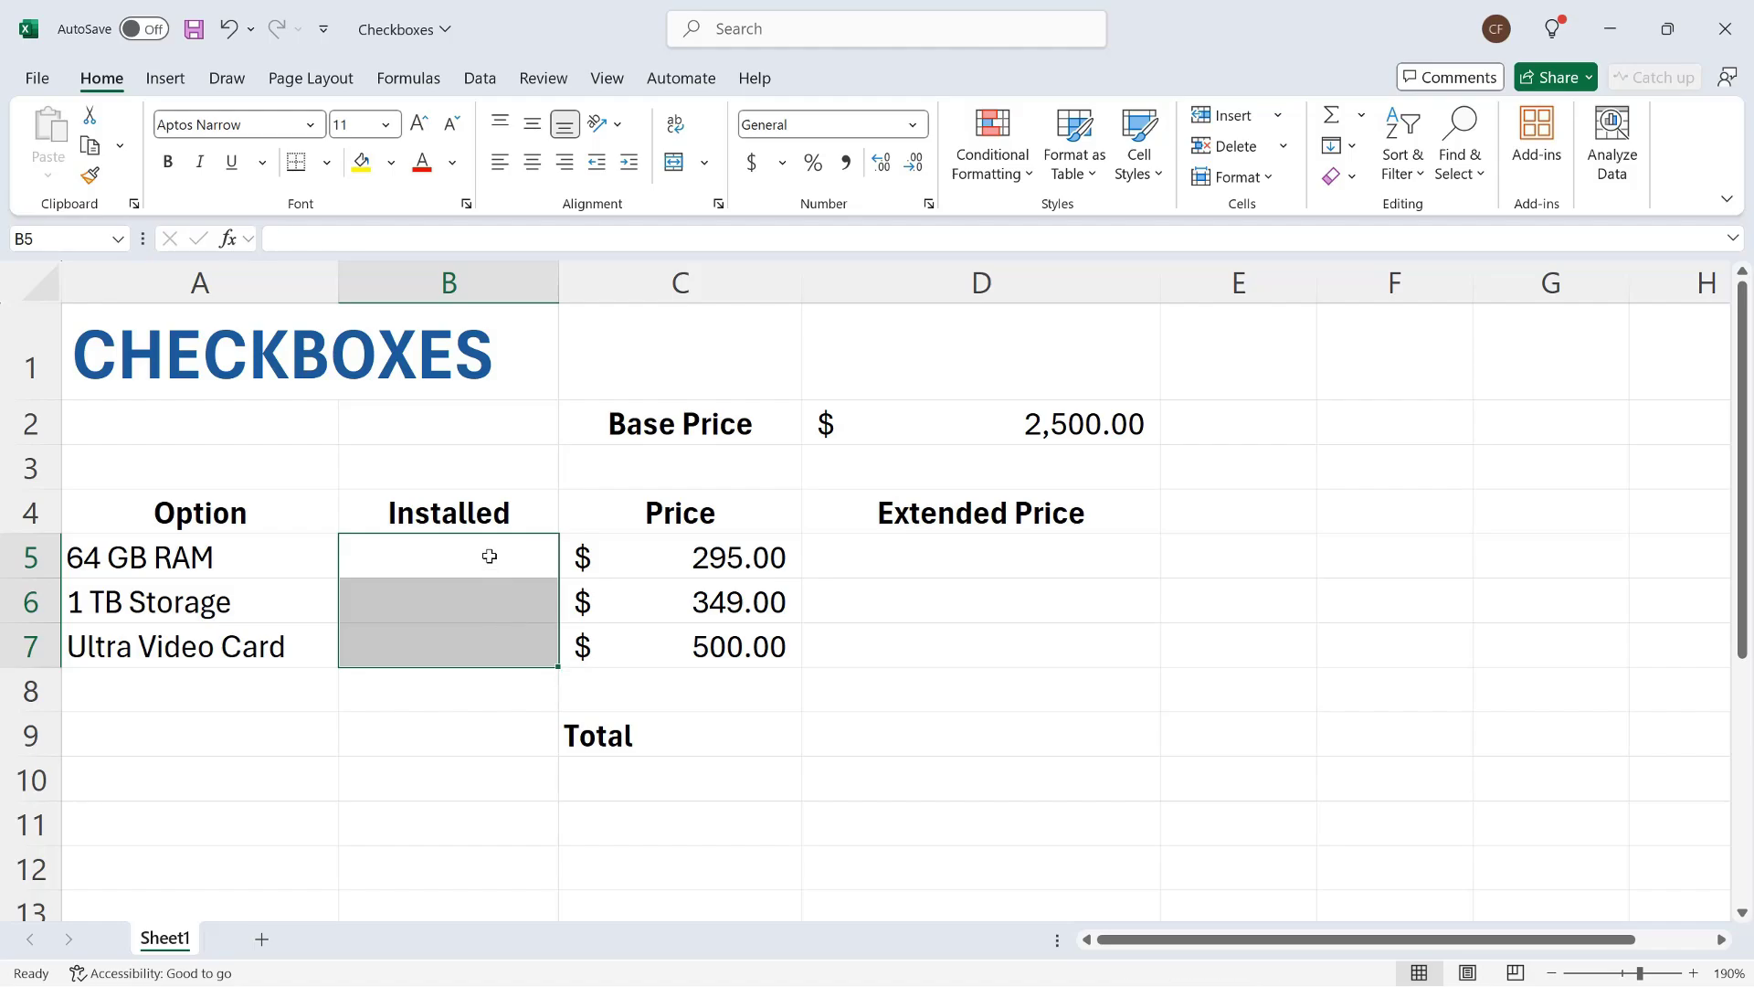
# Step: Insert a checkbox in cell B5, the Installed cell for 64 GB RAM
pyautogui.click(490, 557)
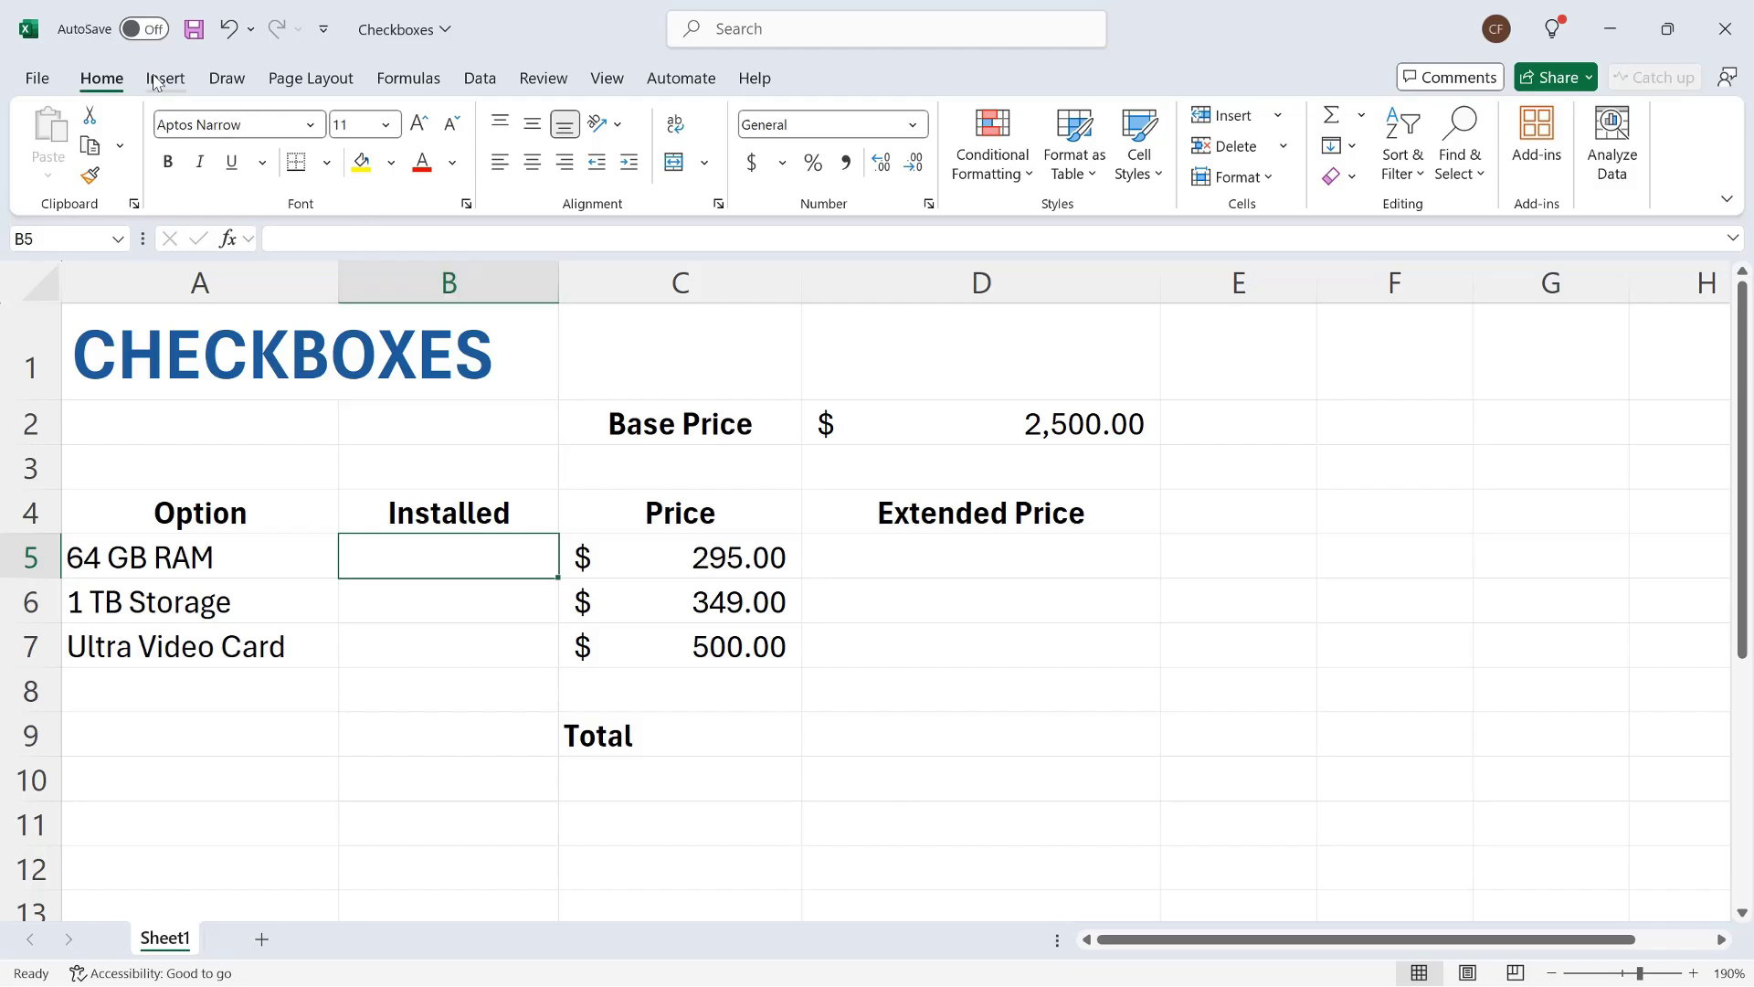
pyautogui.click(172, 81)
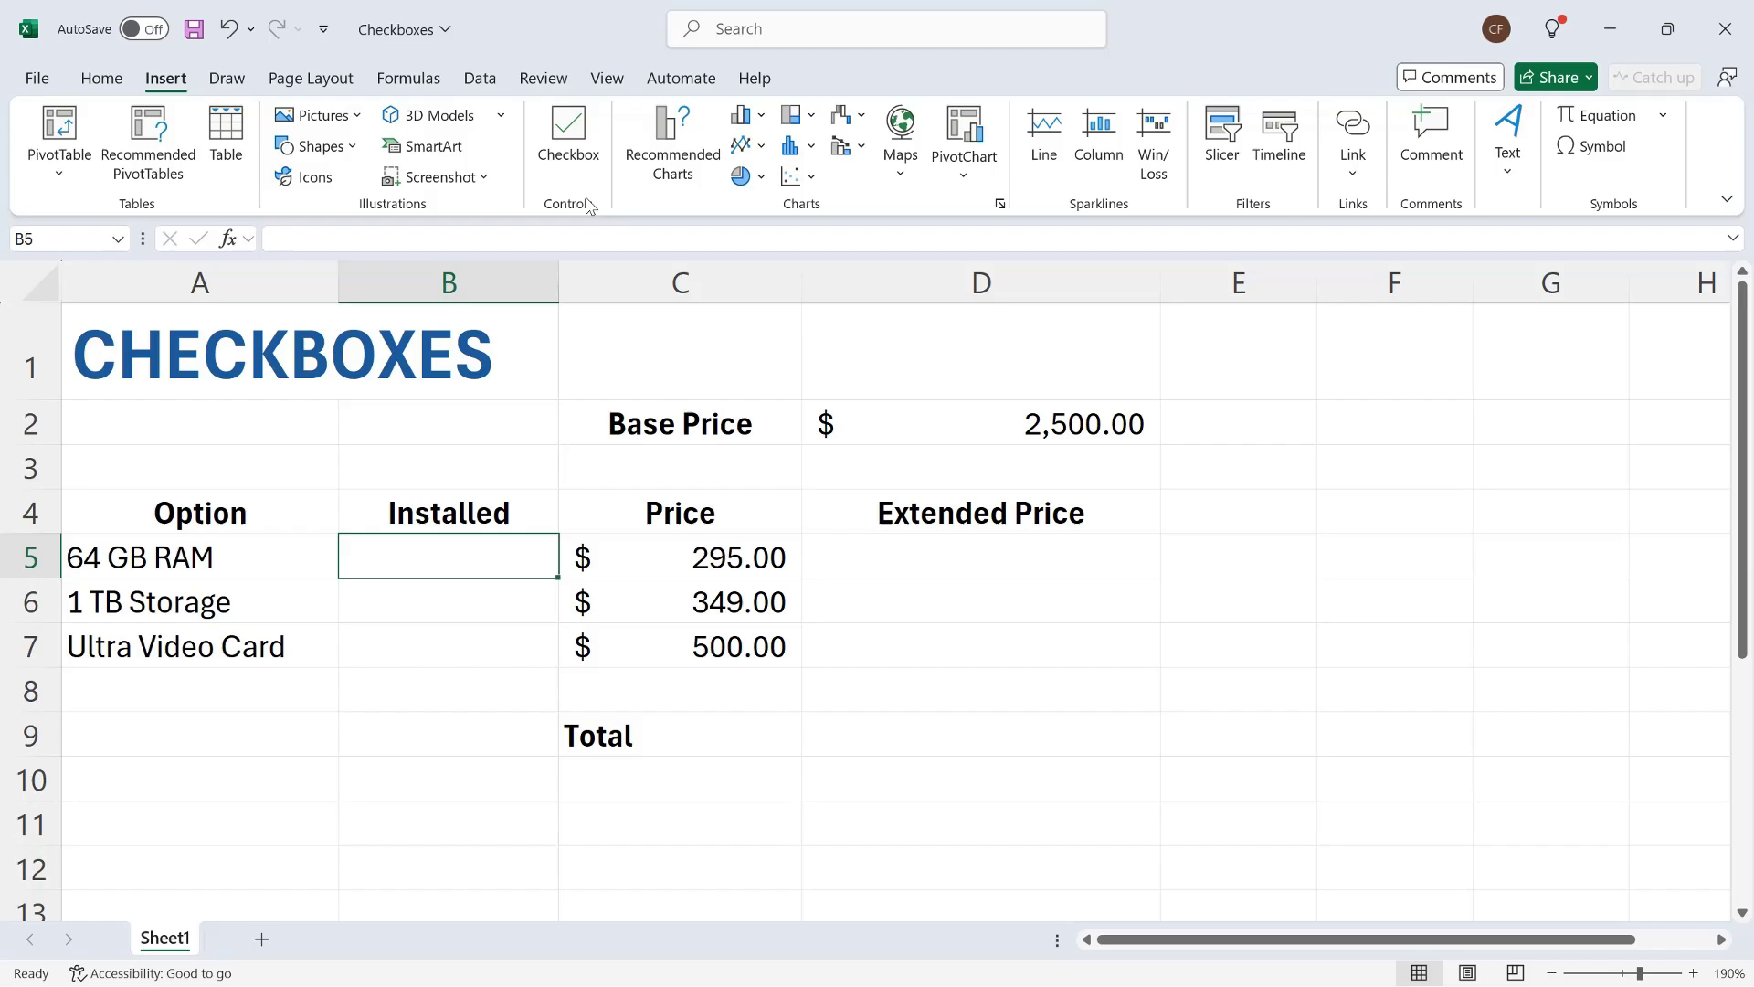
pyautogui.click(569, 137)
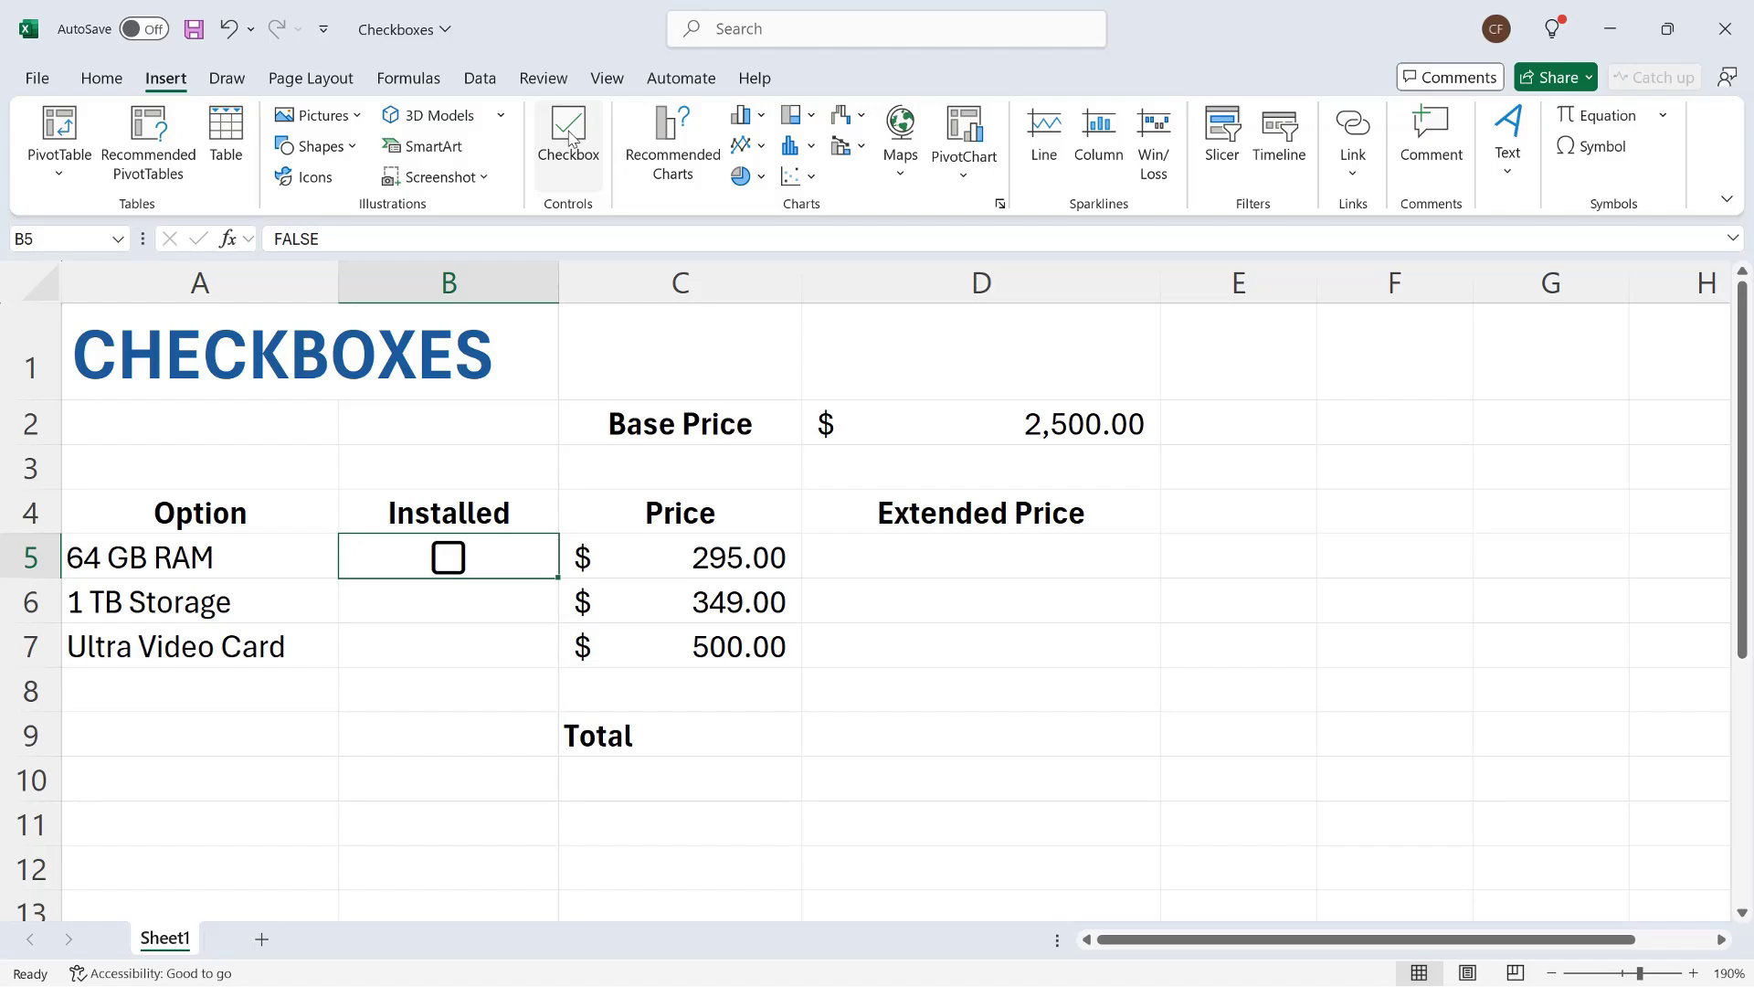
# Step: Enter the Extended Price formula =B5*C5 in D5 and test it by checking and unchecking the B5 checkbox
pyautogui.click(924, 557)
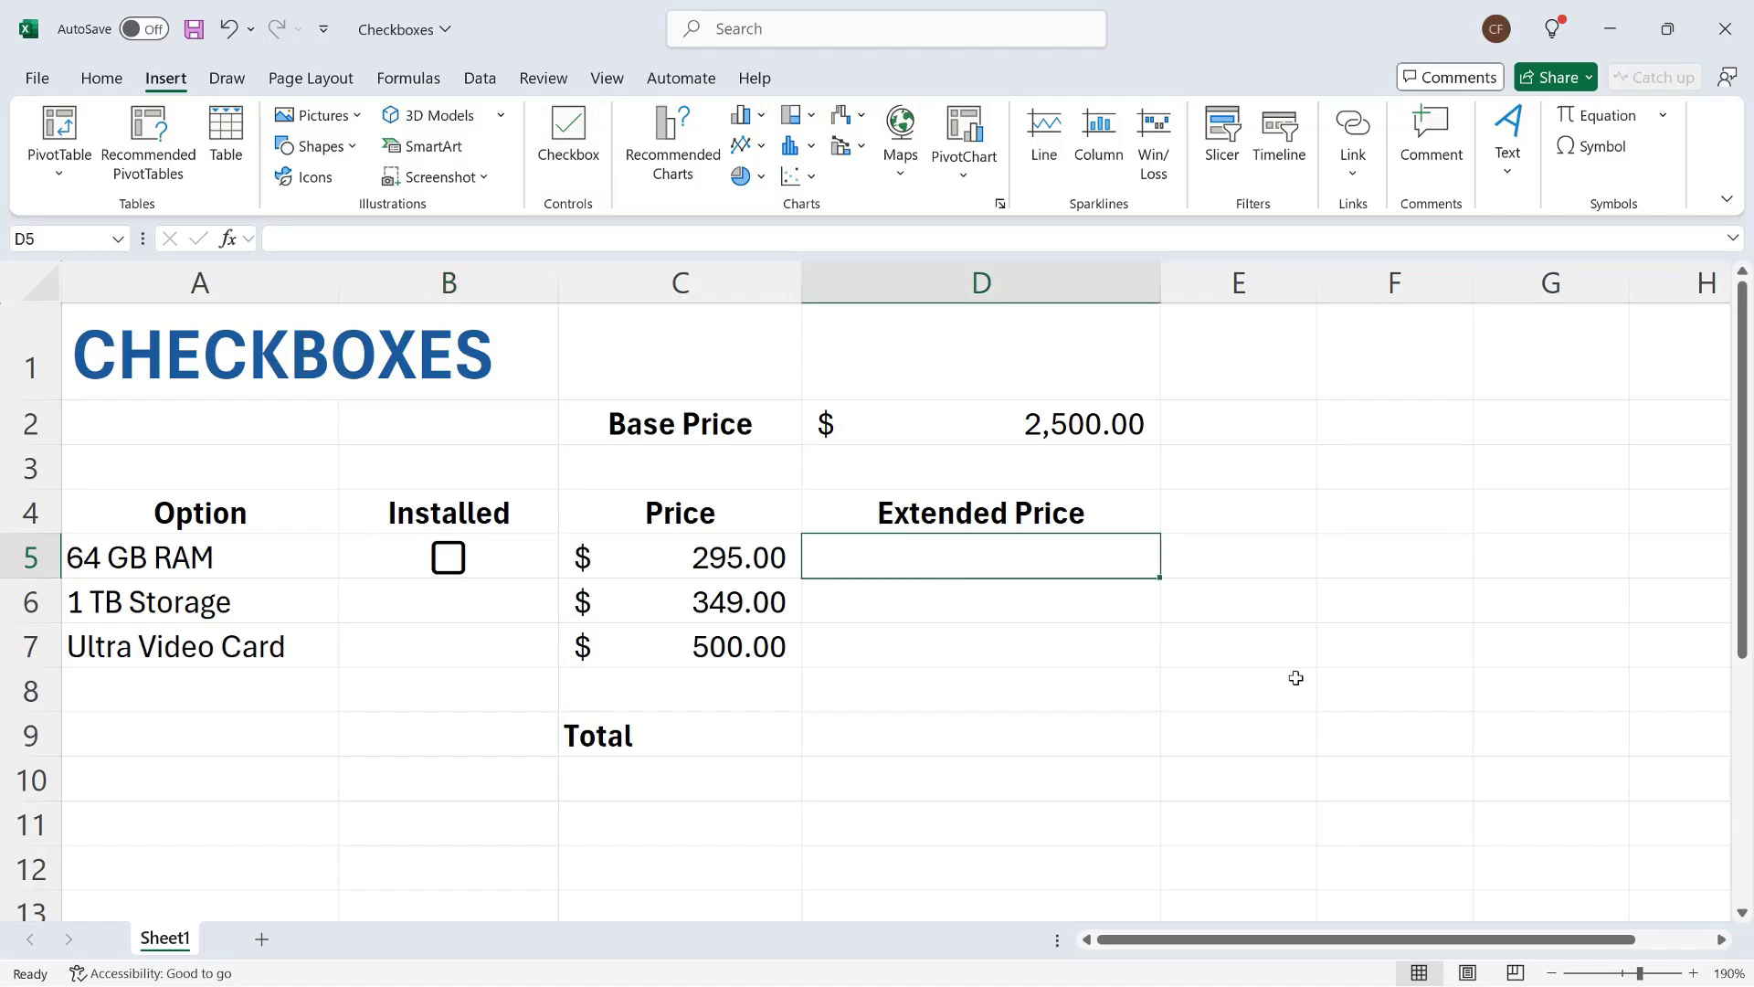
pyautogui.write('=')
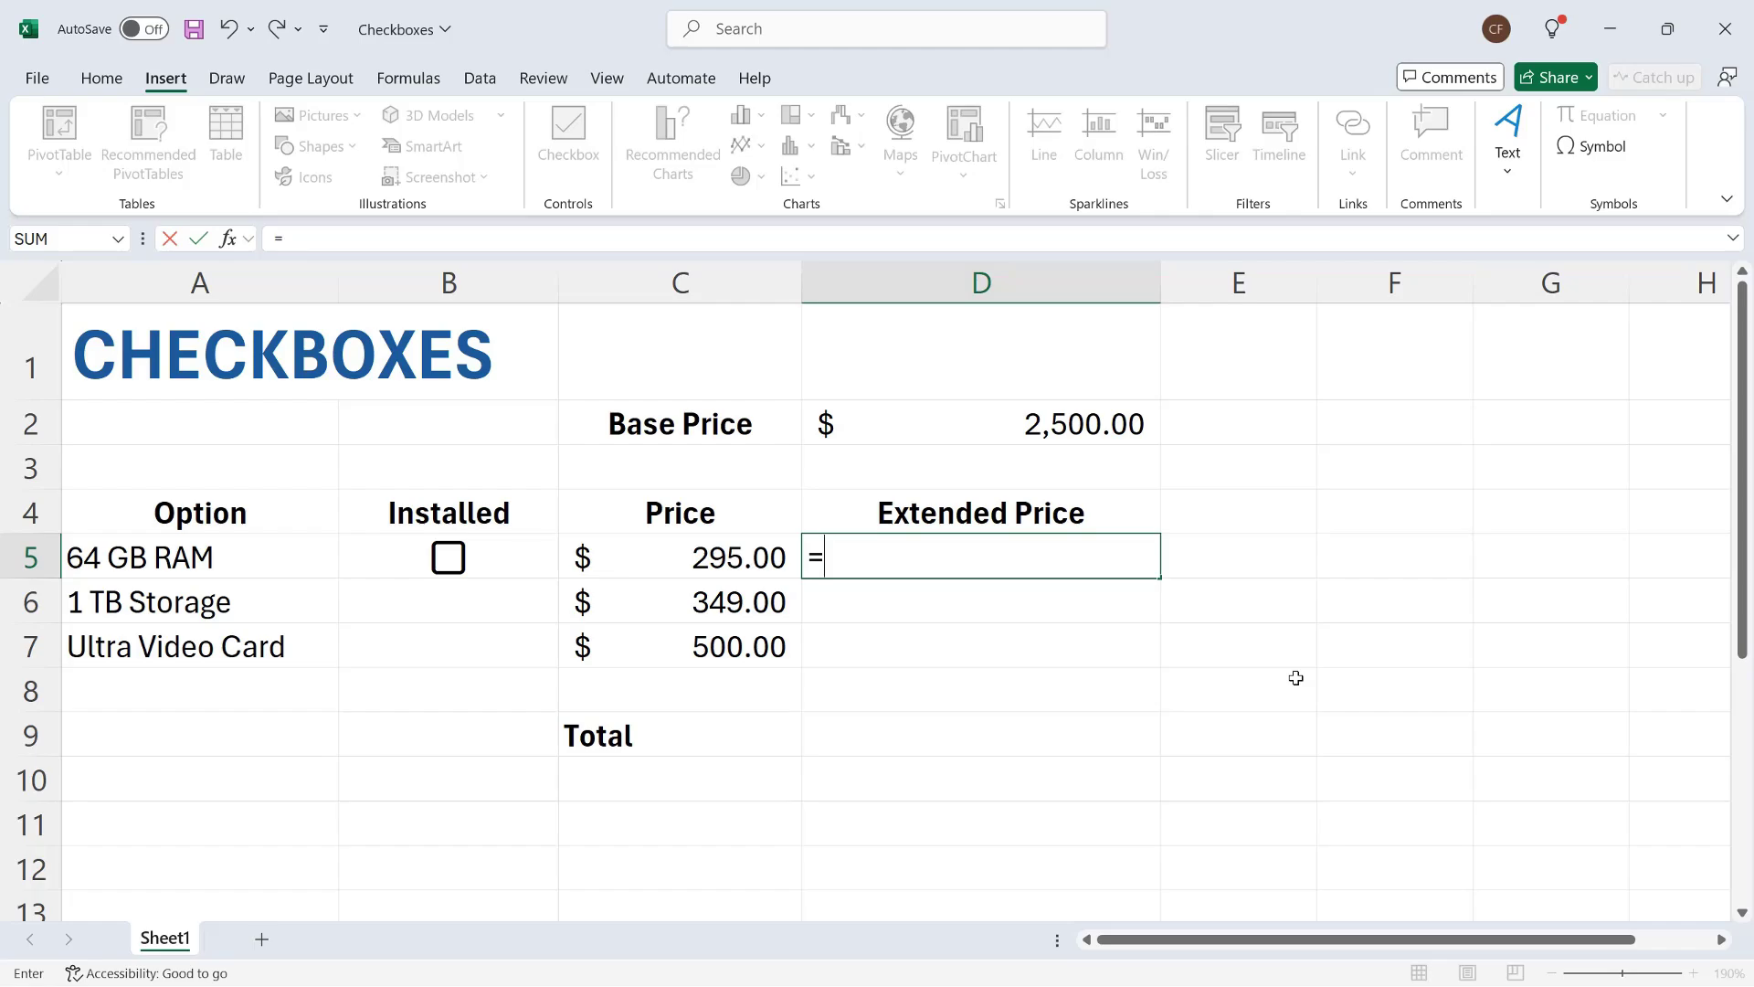
pyautogui.write('B5')
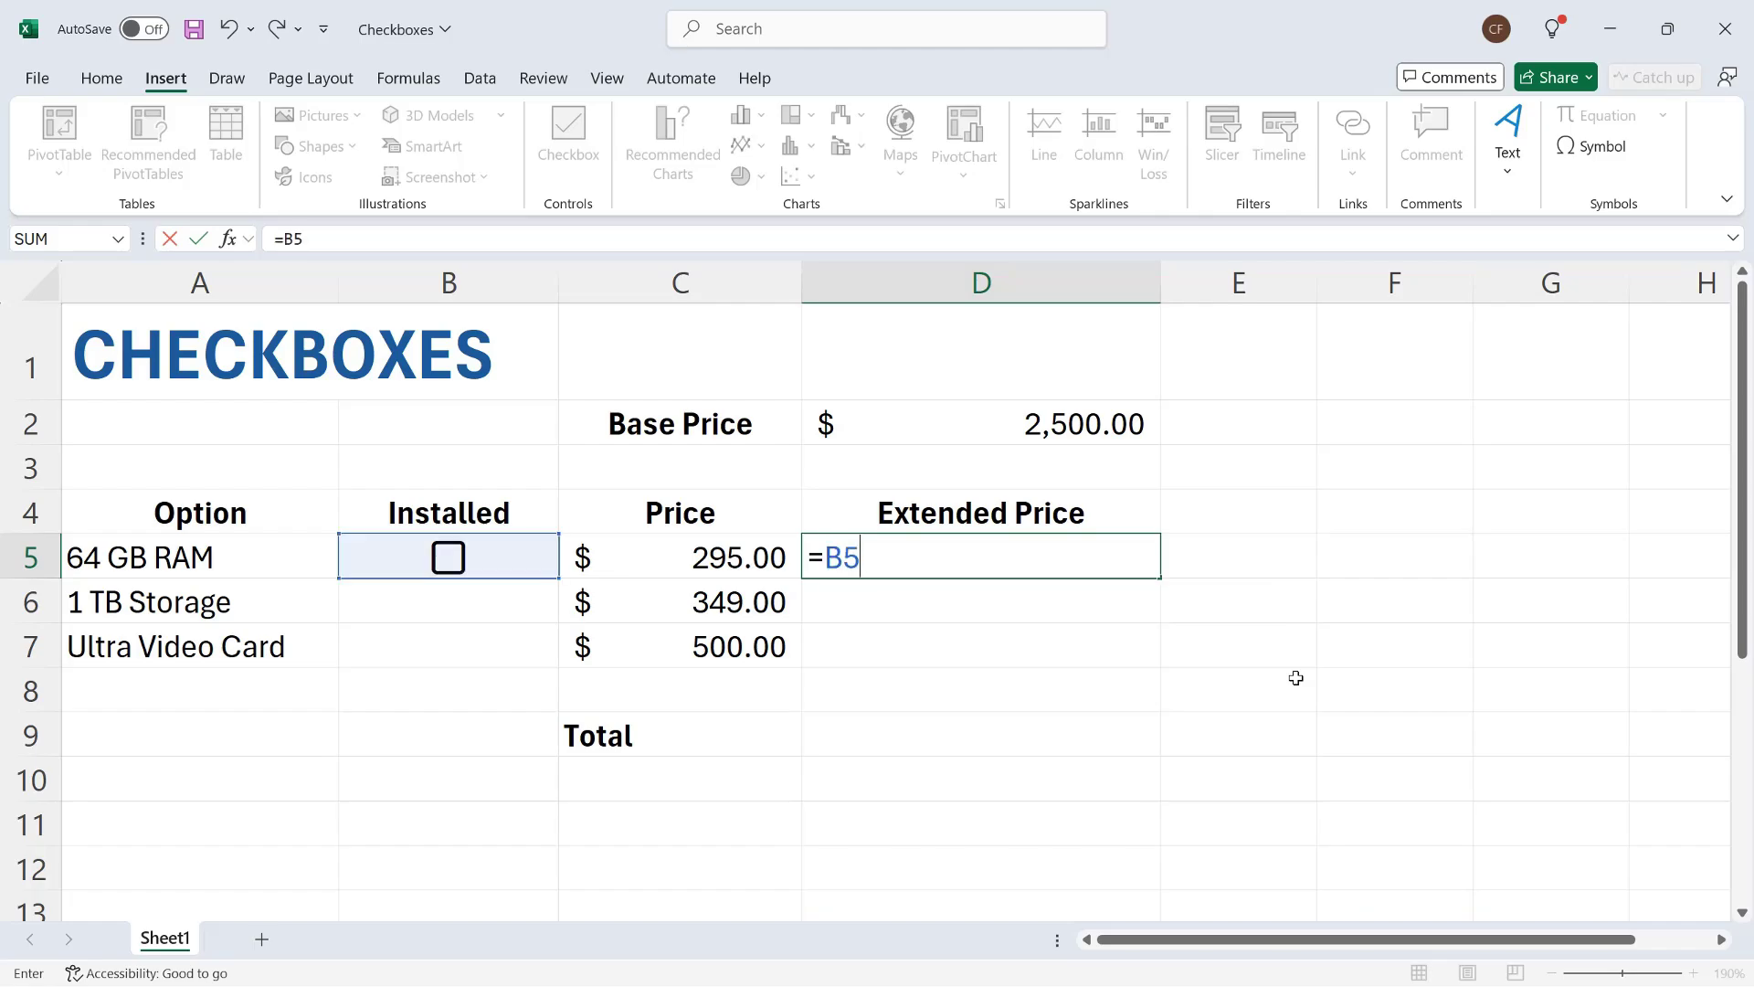
pyautogui.write('*c5')
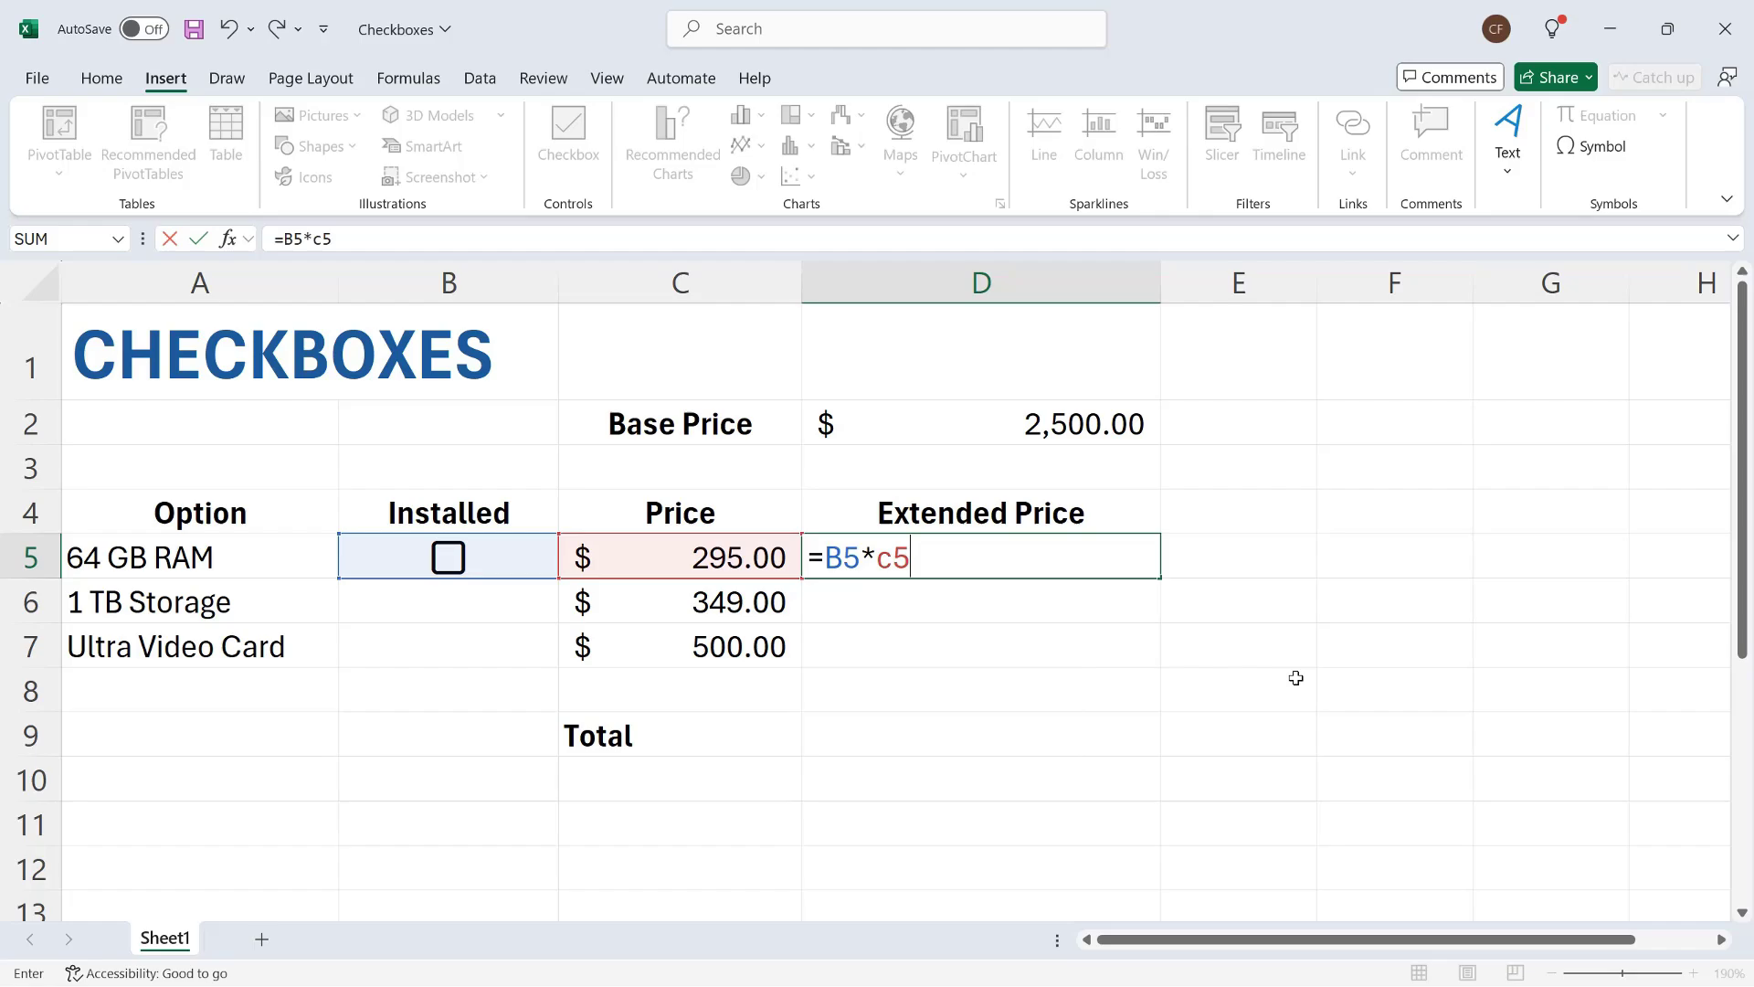
pyautogui.press('Return')
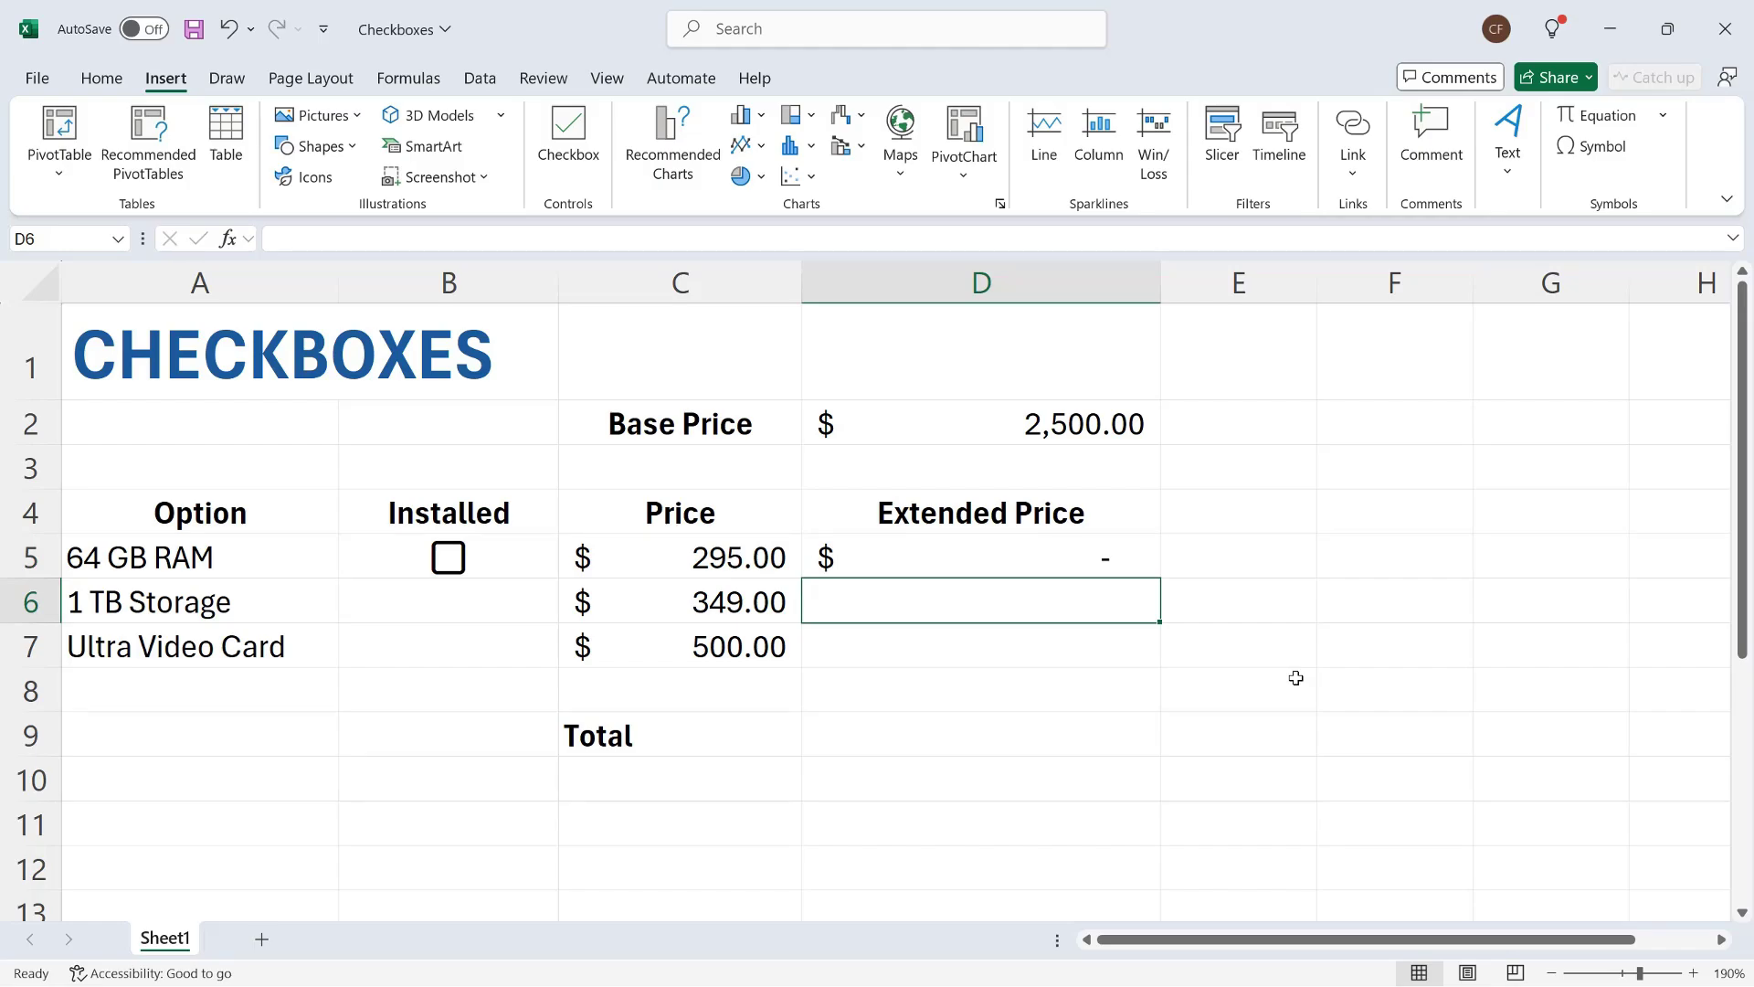
pyautogui.click(447, 561)
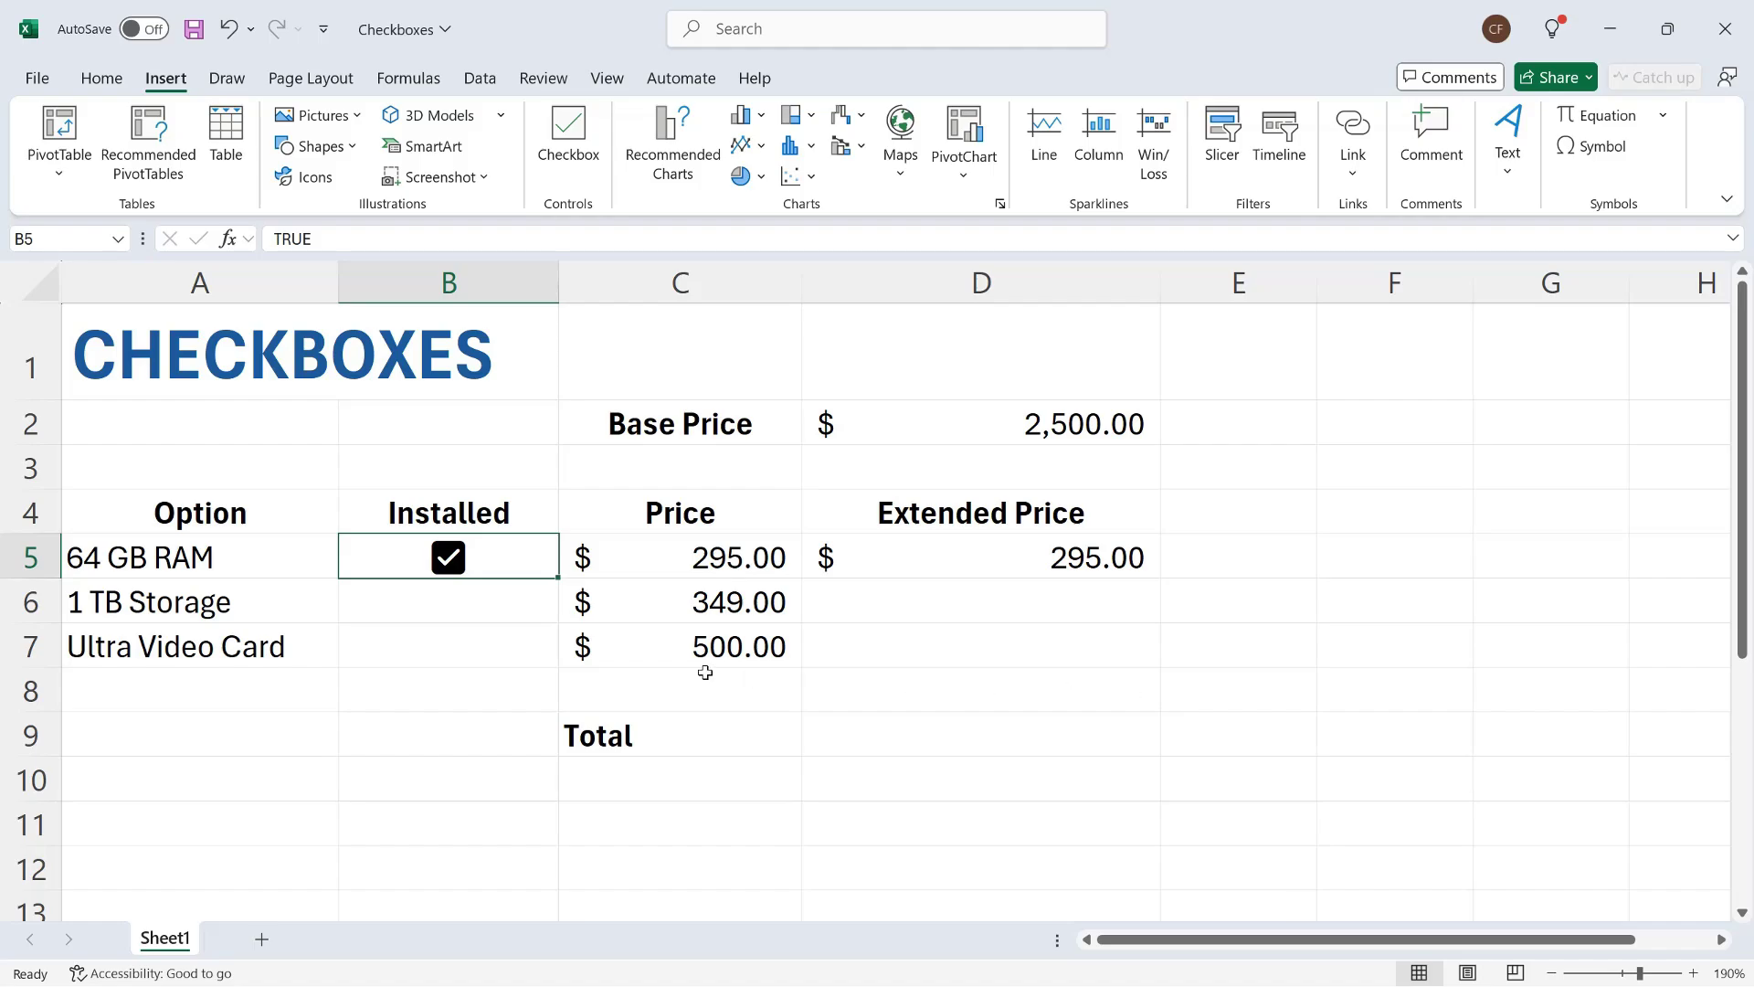
pyautogui.click(449, 559)
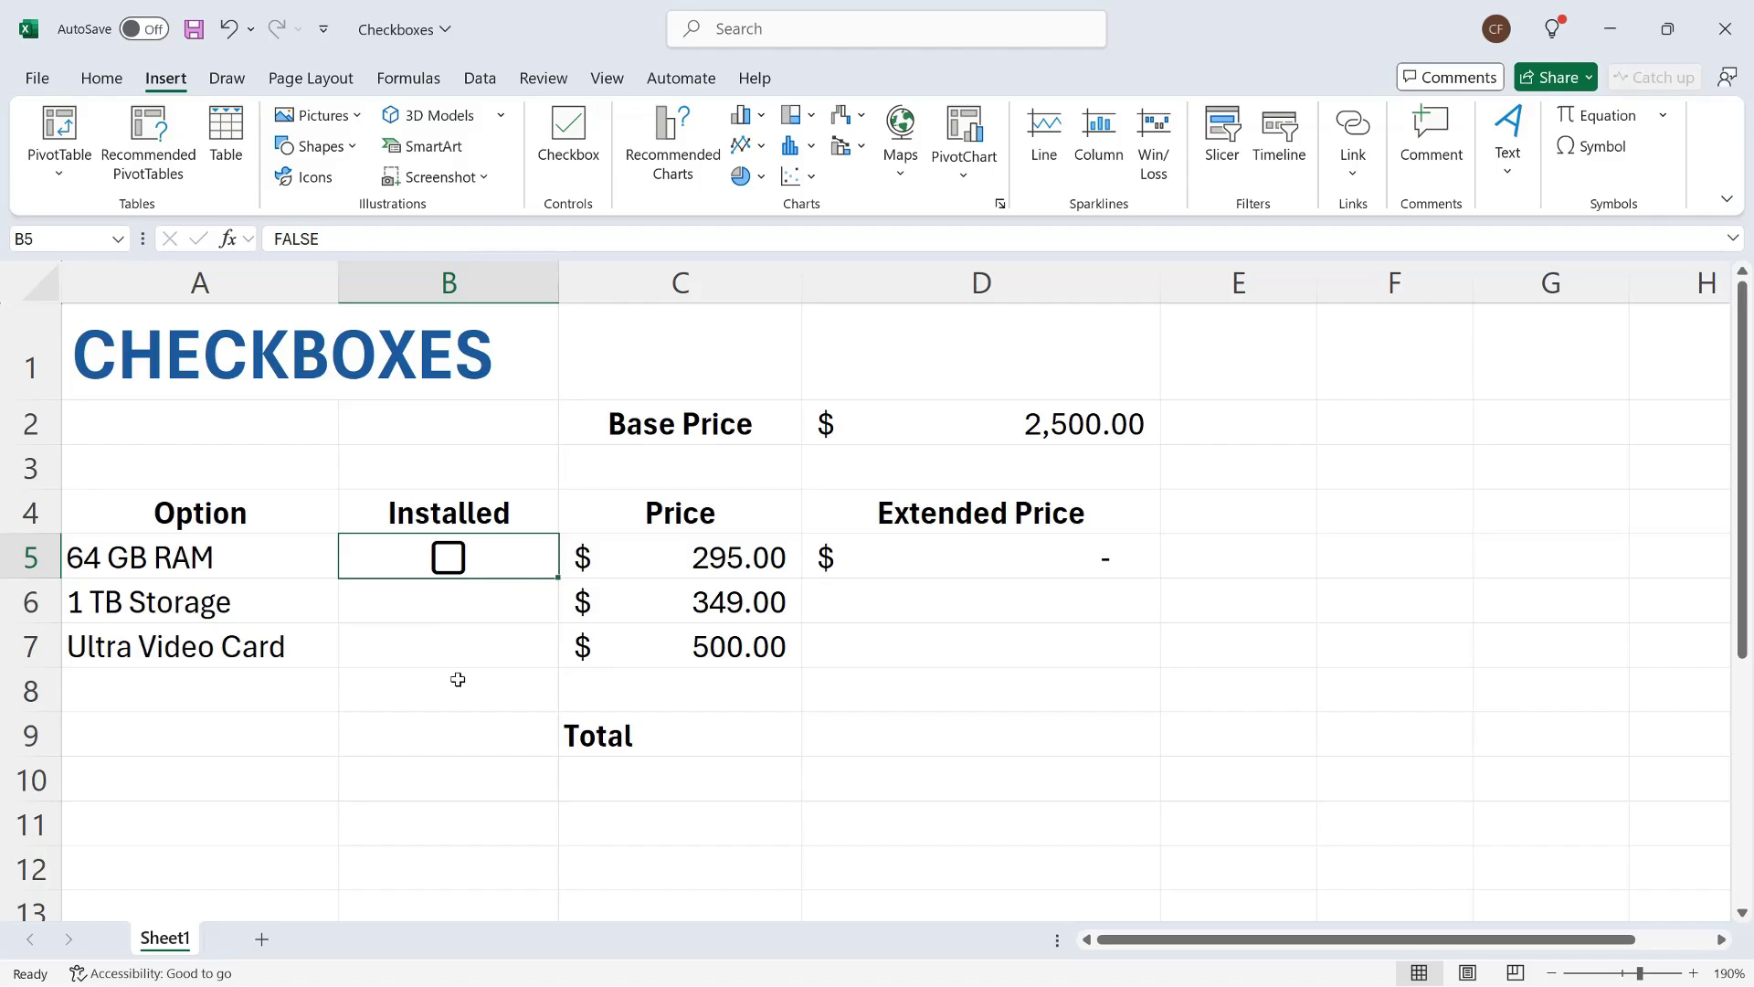
# Step: Insert checkboxes in B6:B7 for the 1 TB Storage and Ultra Video Card options
pyautogui.click(458, 605)
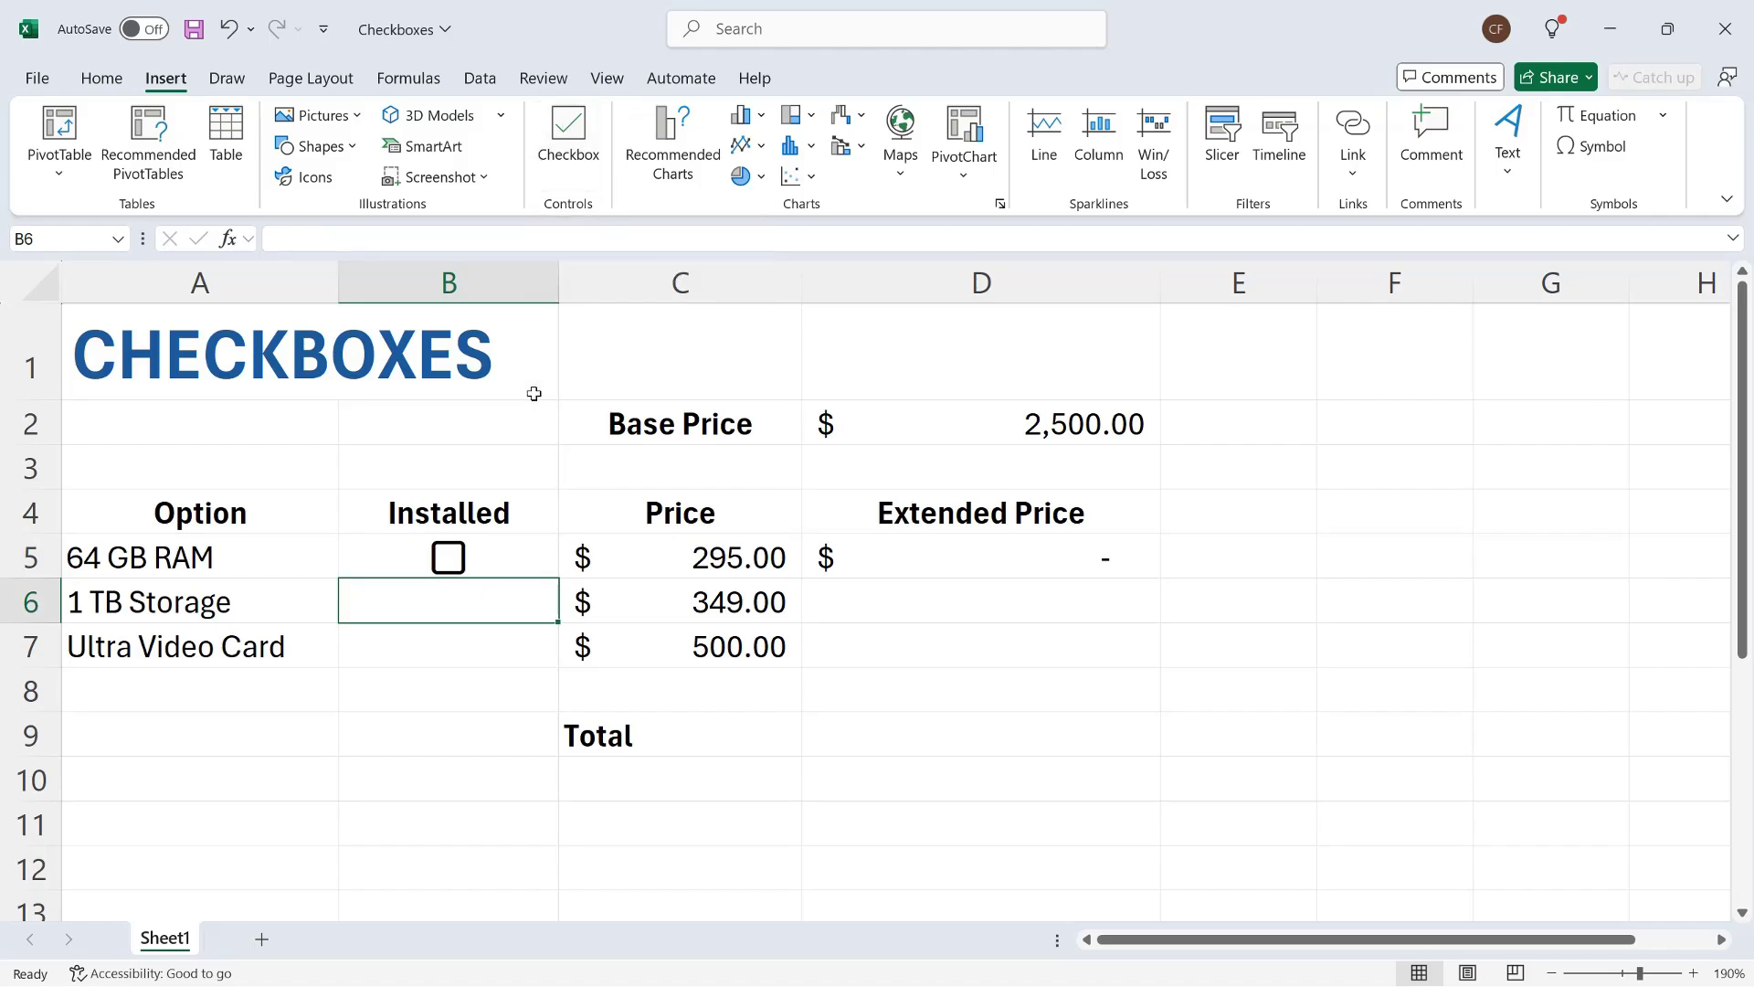
pyautogui.moveTo(487, 595); pyautogui.dragTo(486, 630)
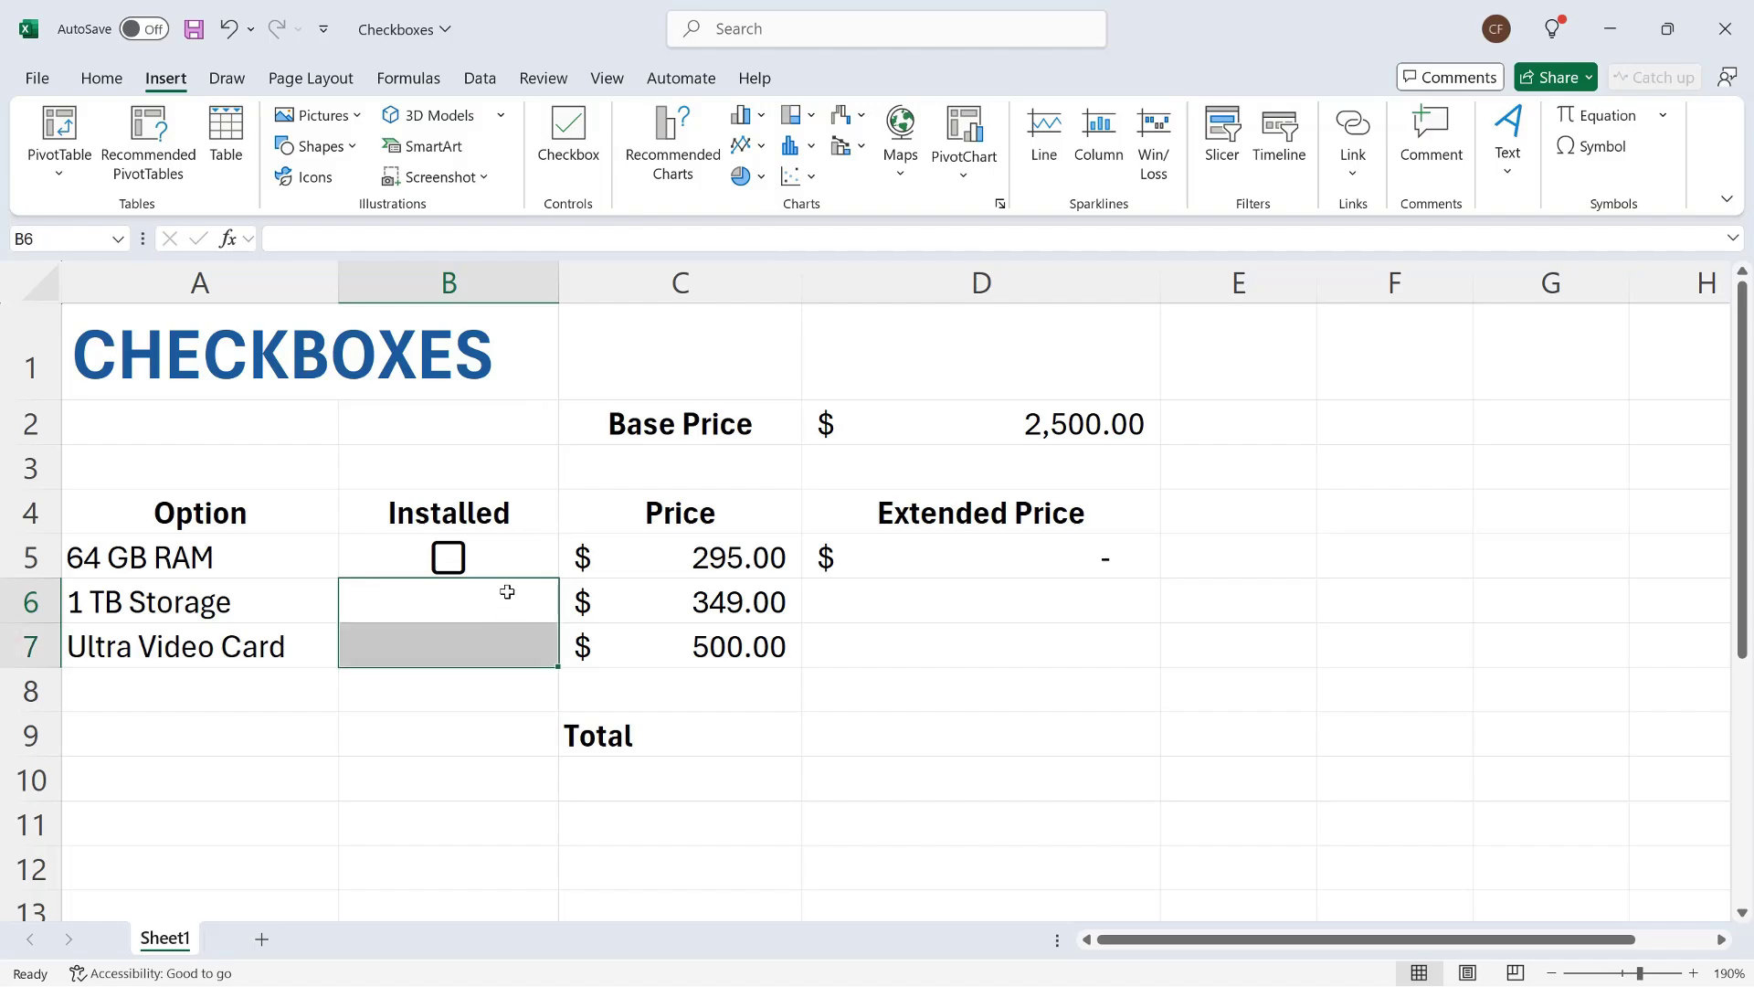
pyautogui.click(567, 133)
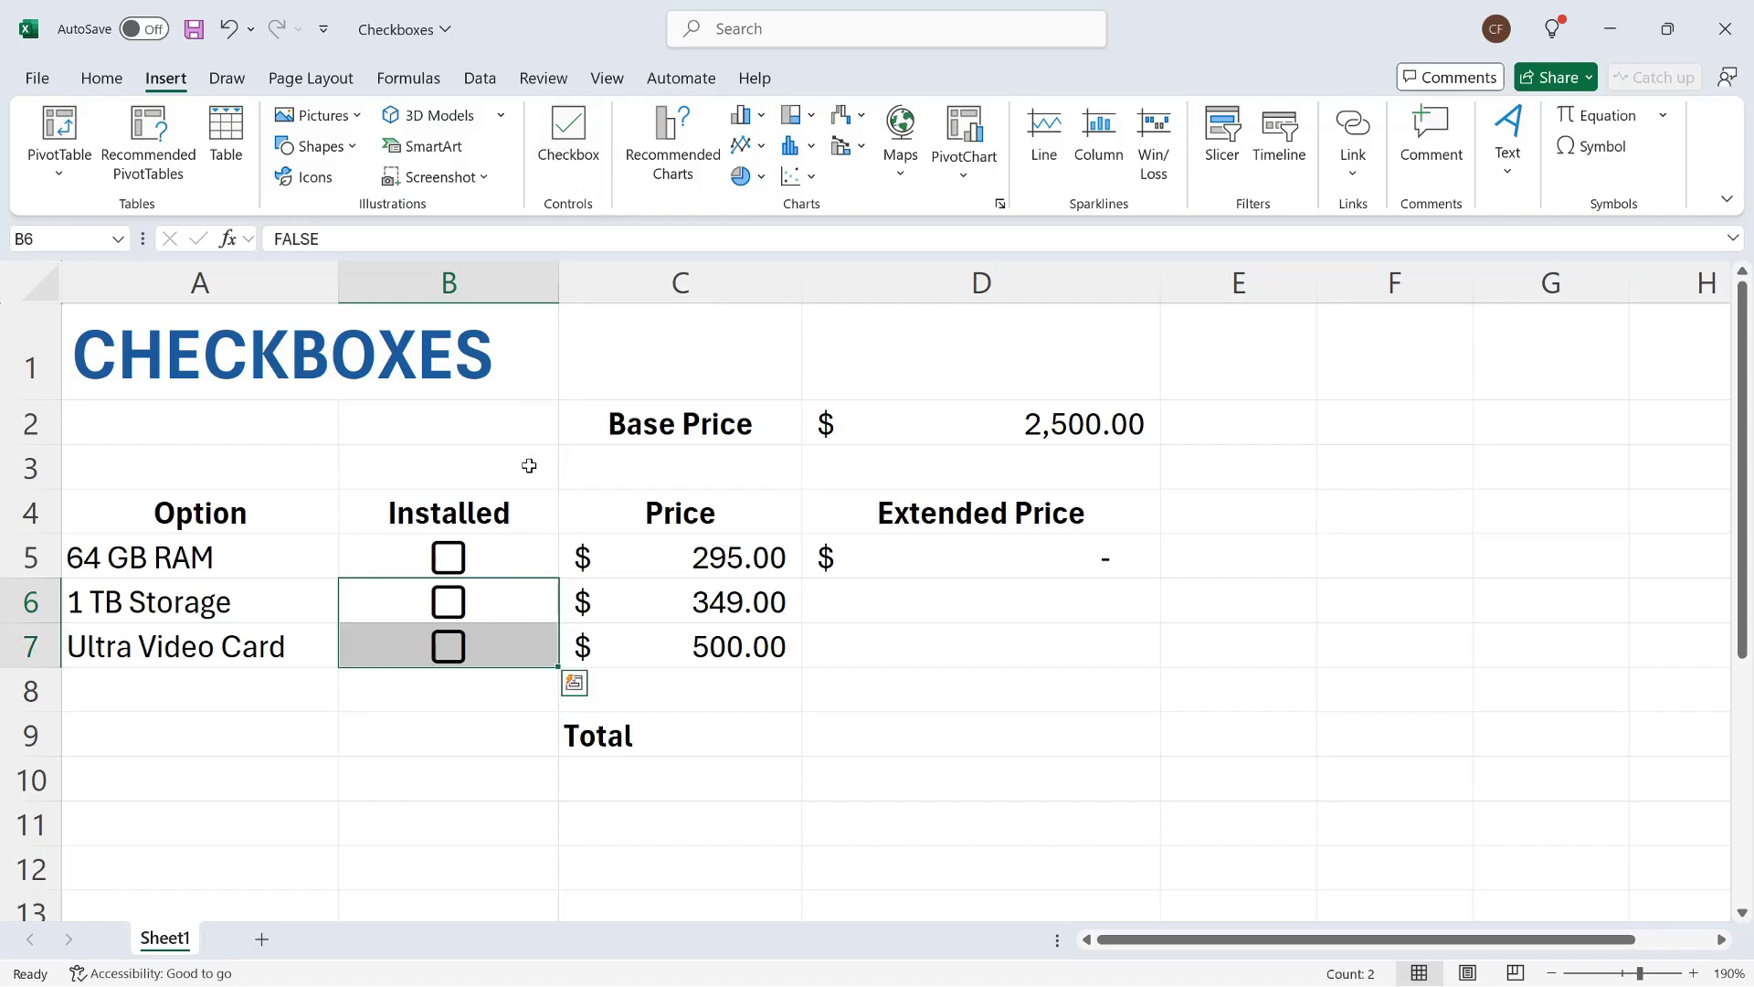
pyautogui.click(518, 601)
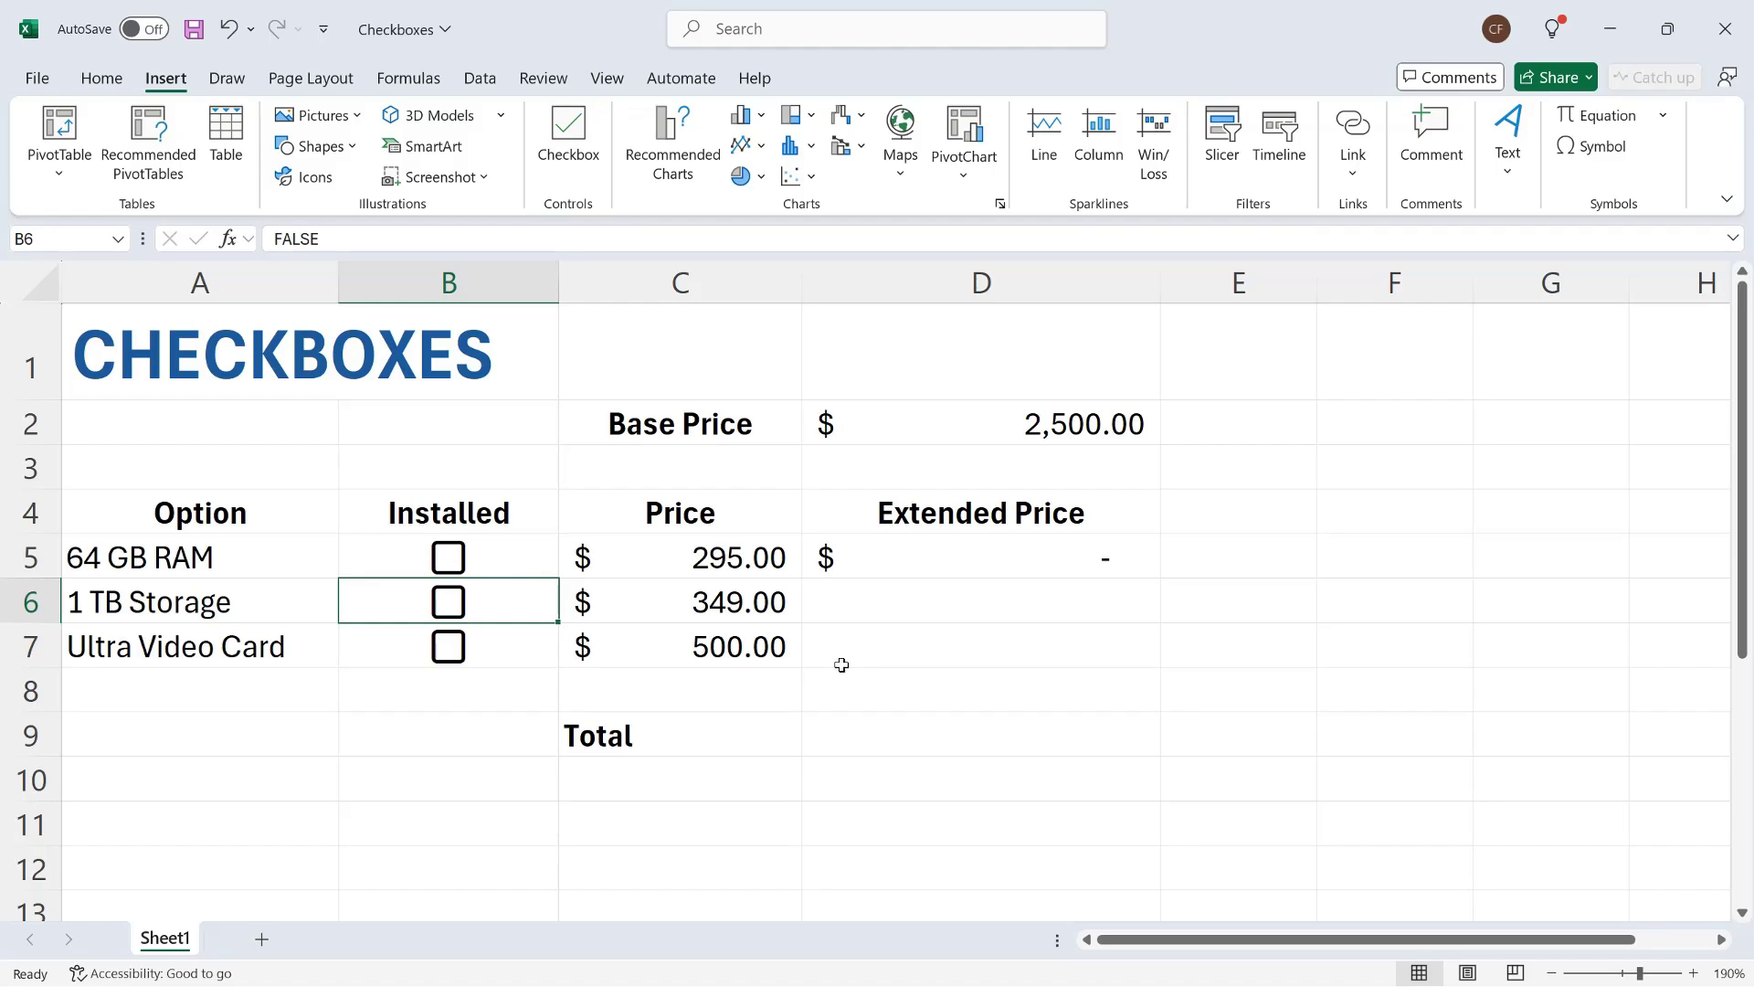
# Step: Copy the Extended Price formula from D5 down through D7
pyautogui.click(913, 557)
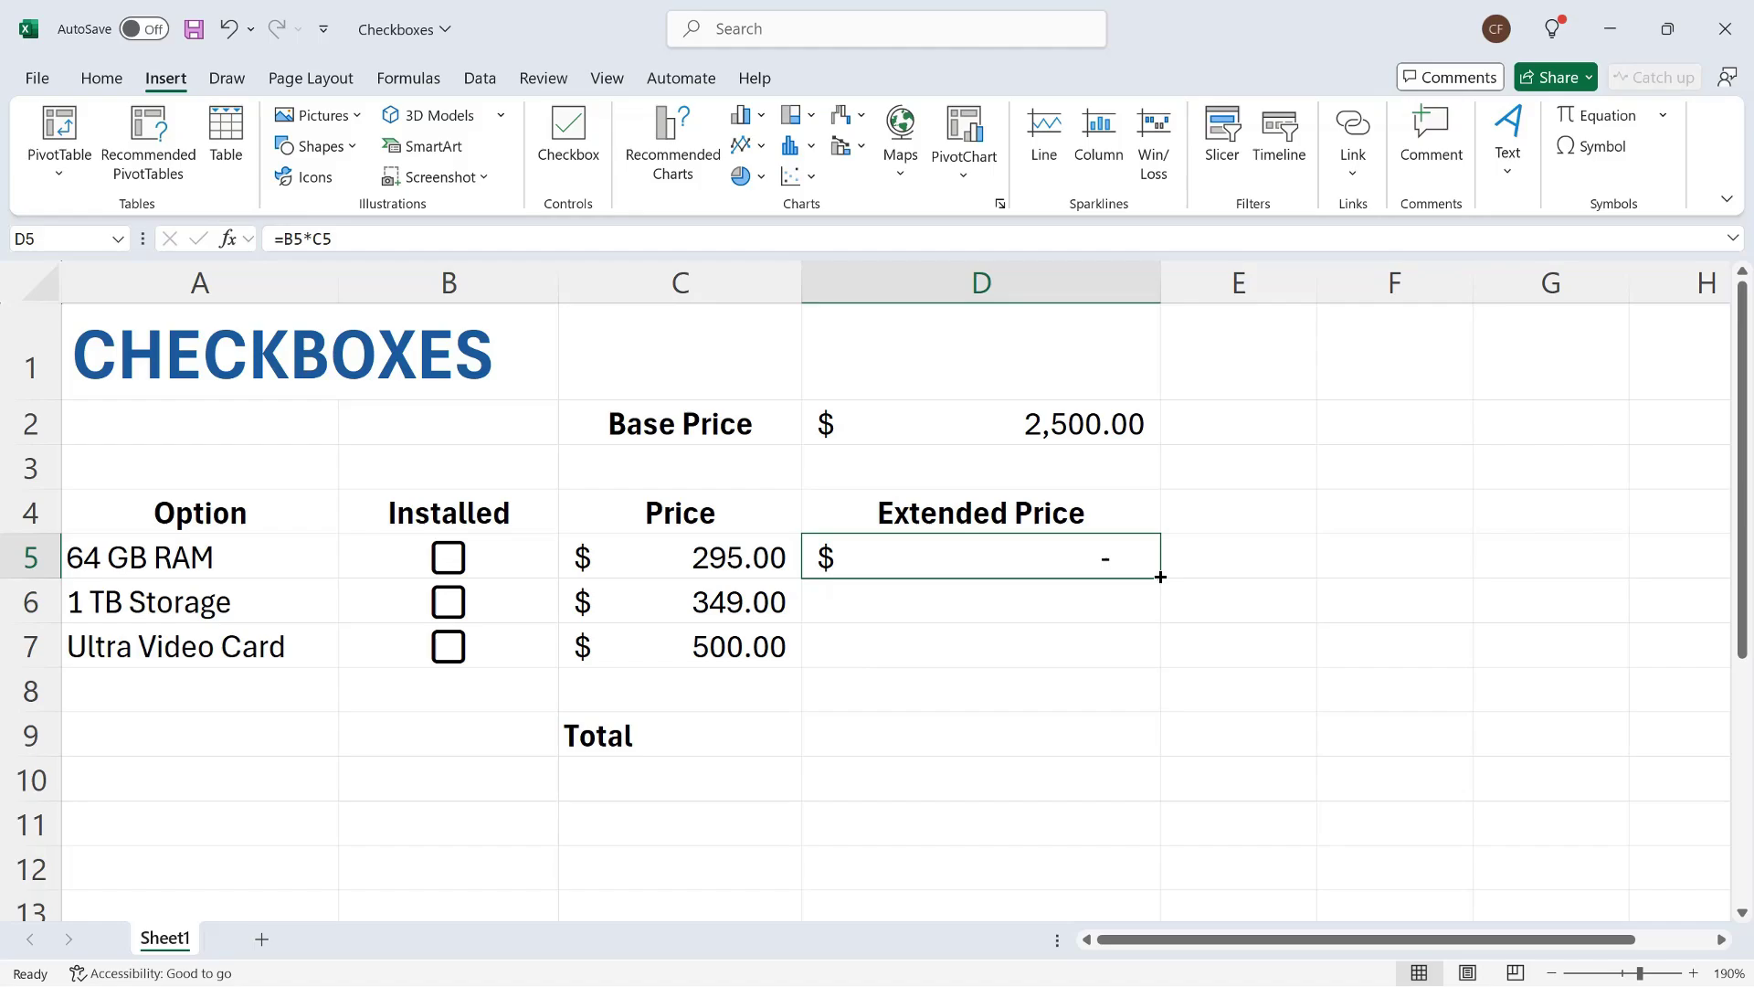
pyautogui.moveTo(1164, 581); pyautogui.dragTo(1161, 656)
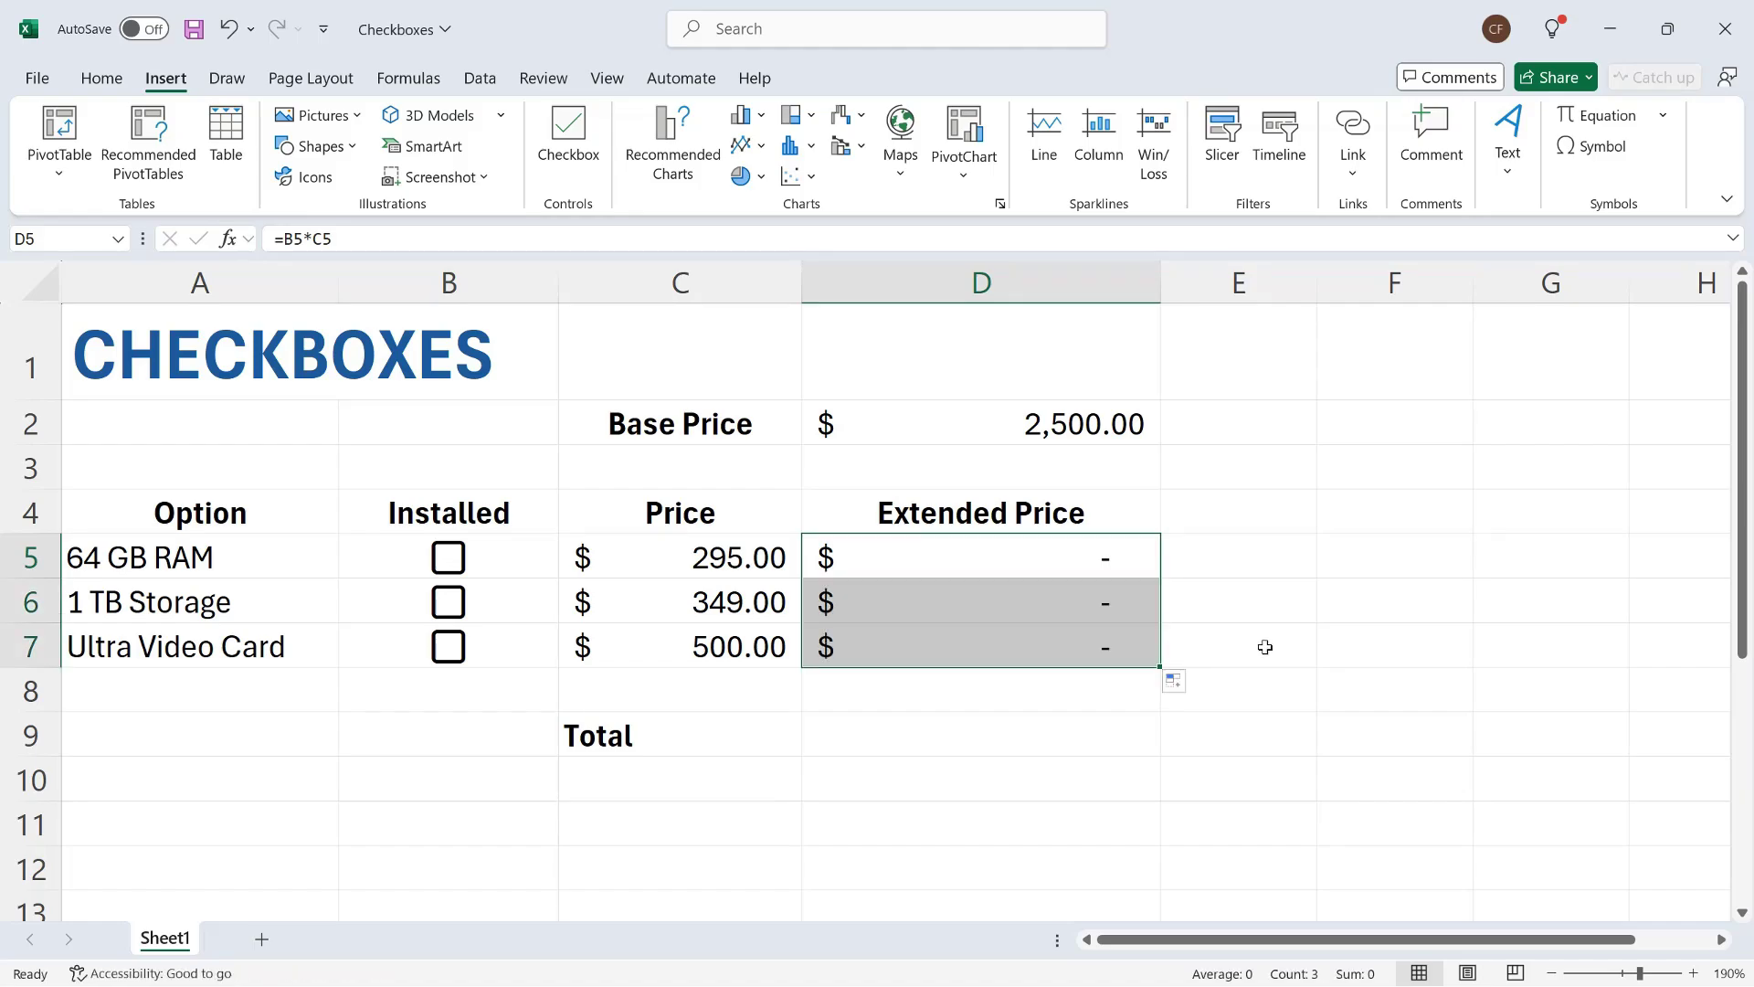
pyautogui.click(1129, 571)
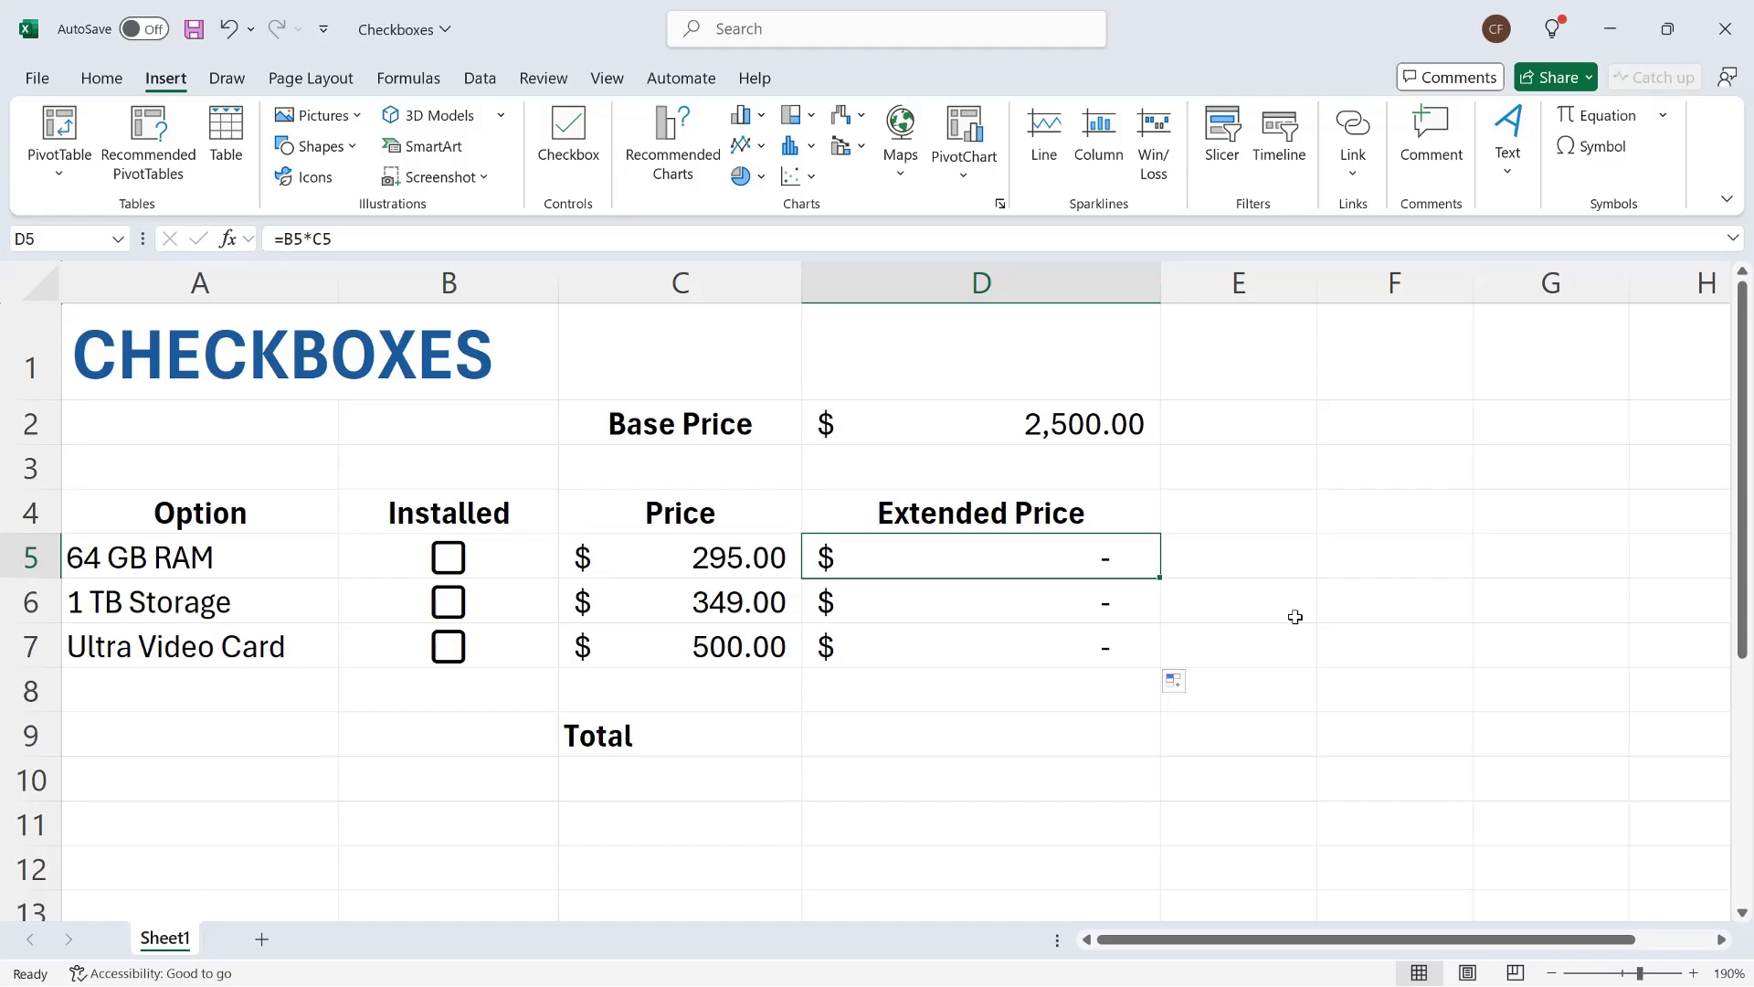
# Step: Check the Installed checkboxes for 64 GB RAM, 1 TB Storage and Ultra Video Card
pyautogui.click(448, 559)
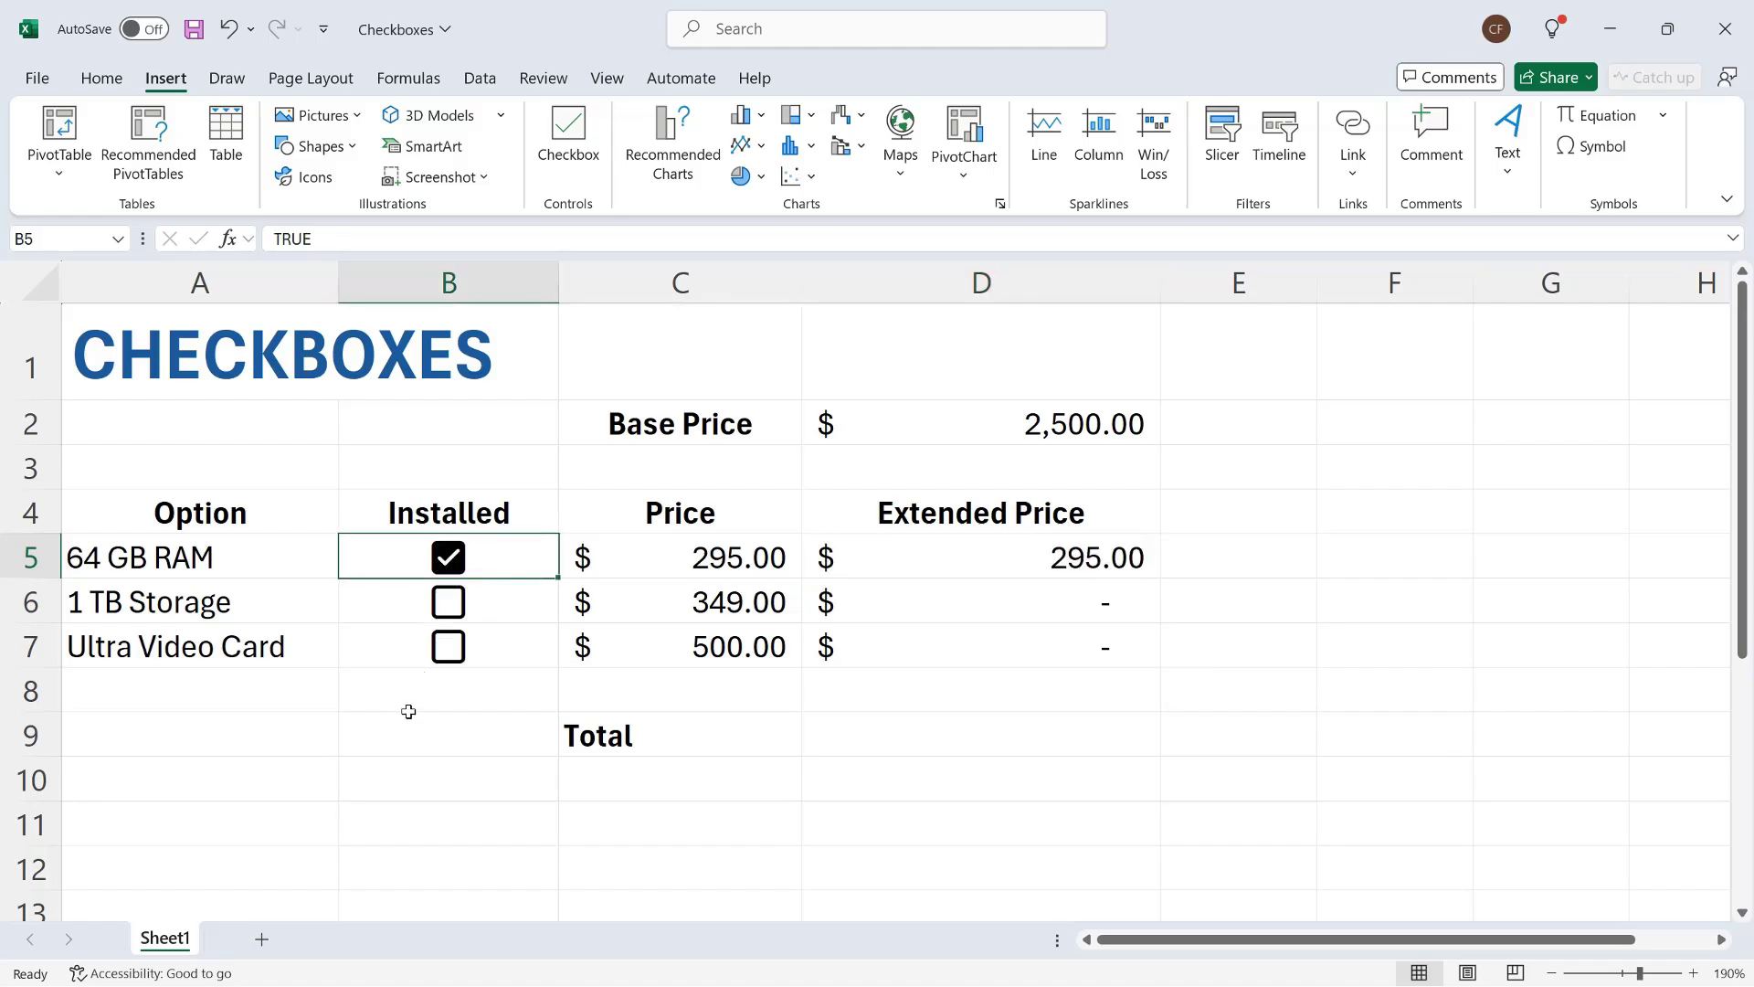
pyautogui.click(448, 610)
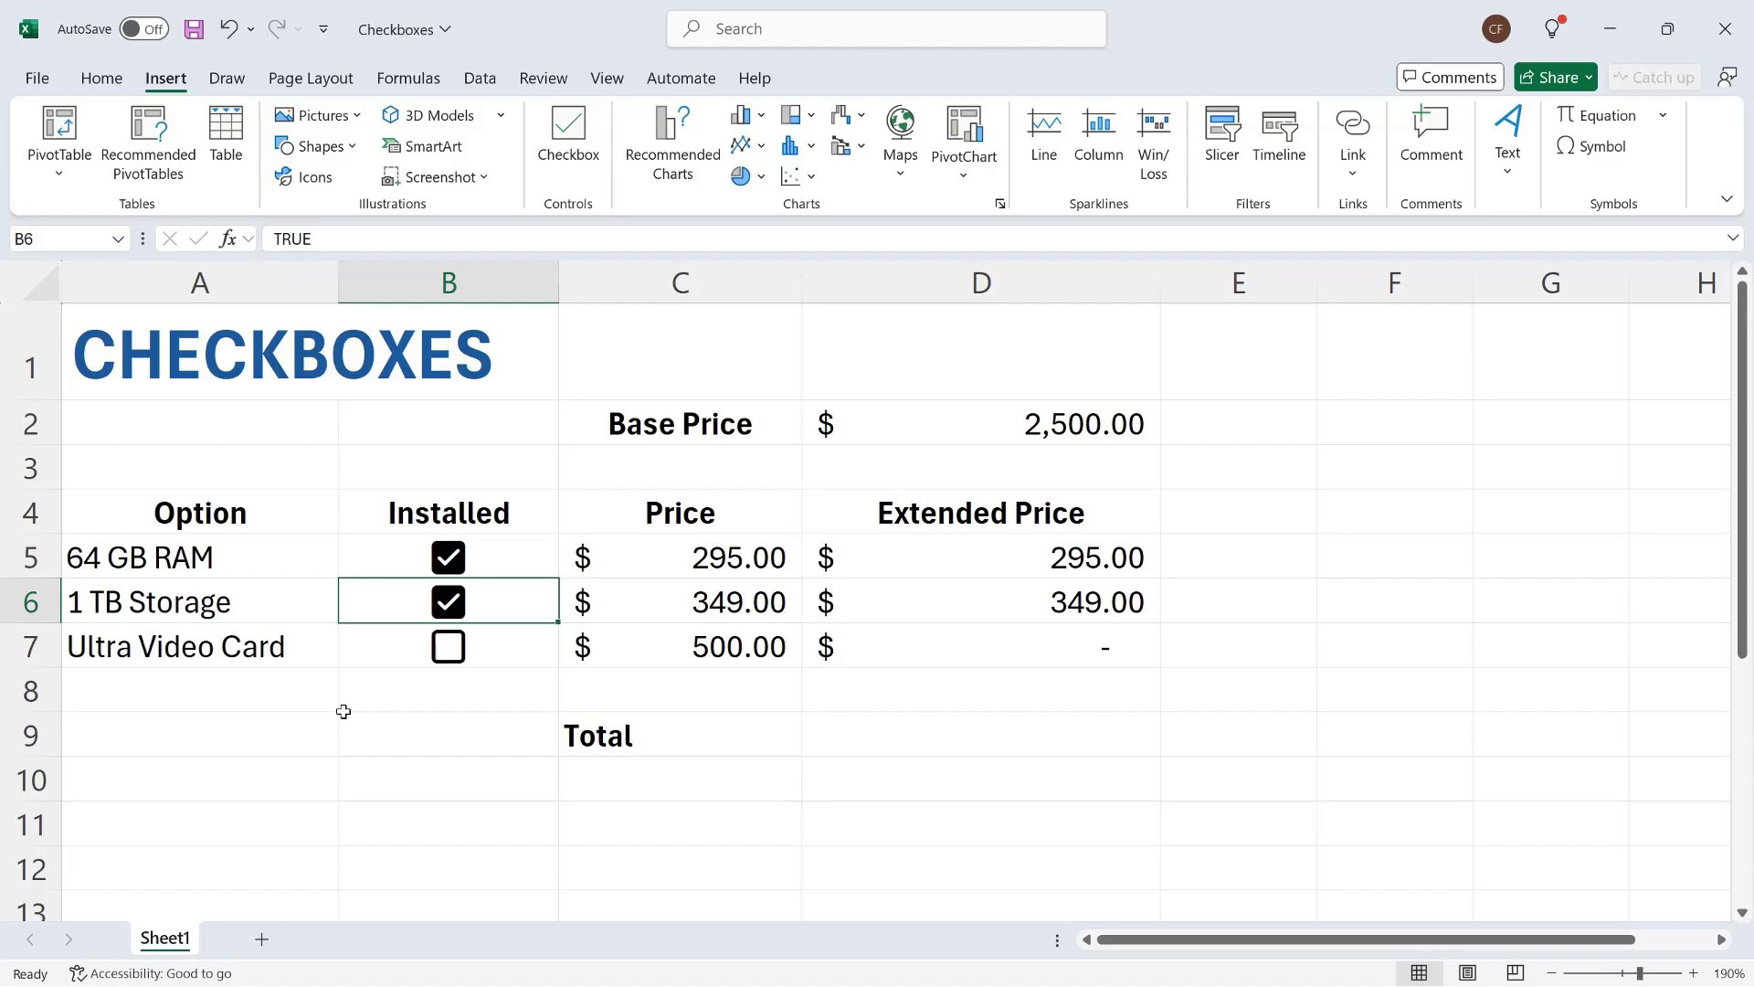
pyautogui.click(448, 650)
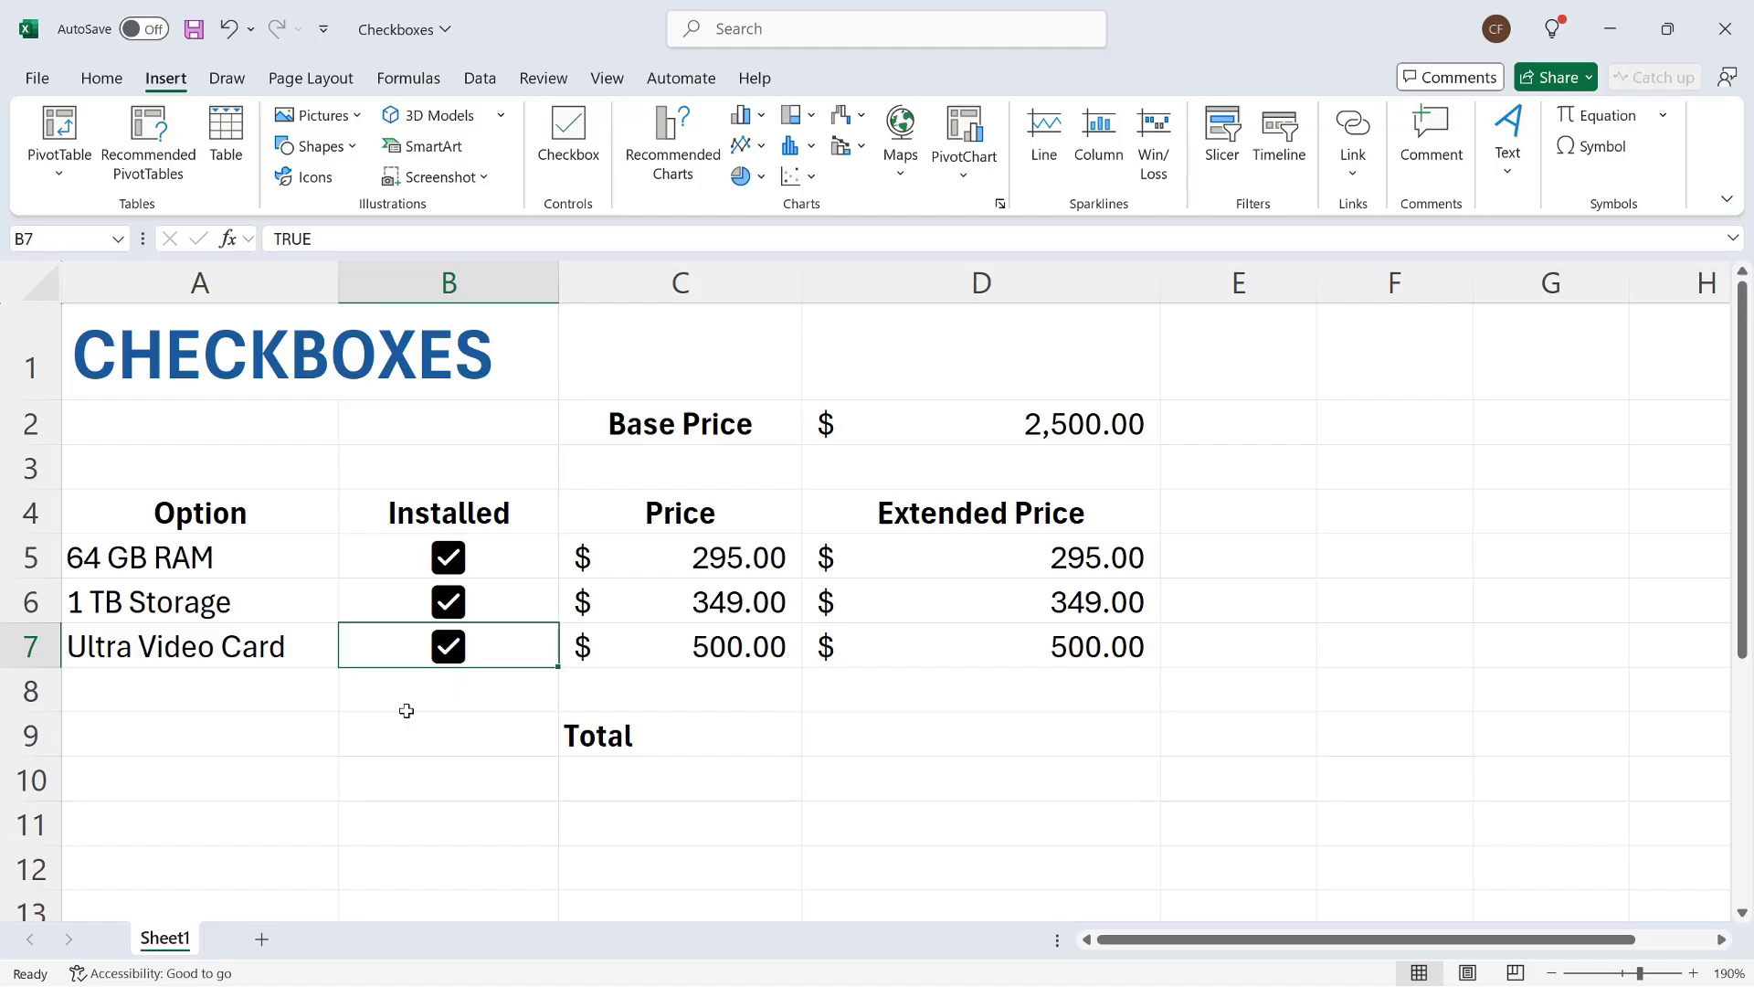
# Step: Enter the formula =D3+SUM(D5:D7) in the Total cell D9
pyautogui.click(877, 735)
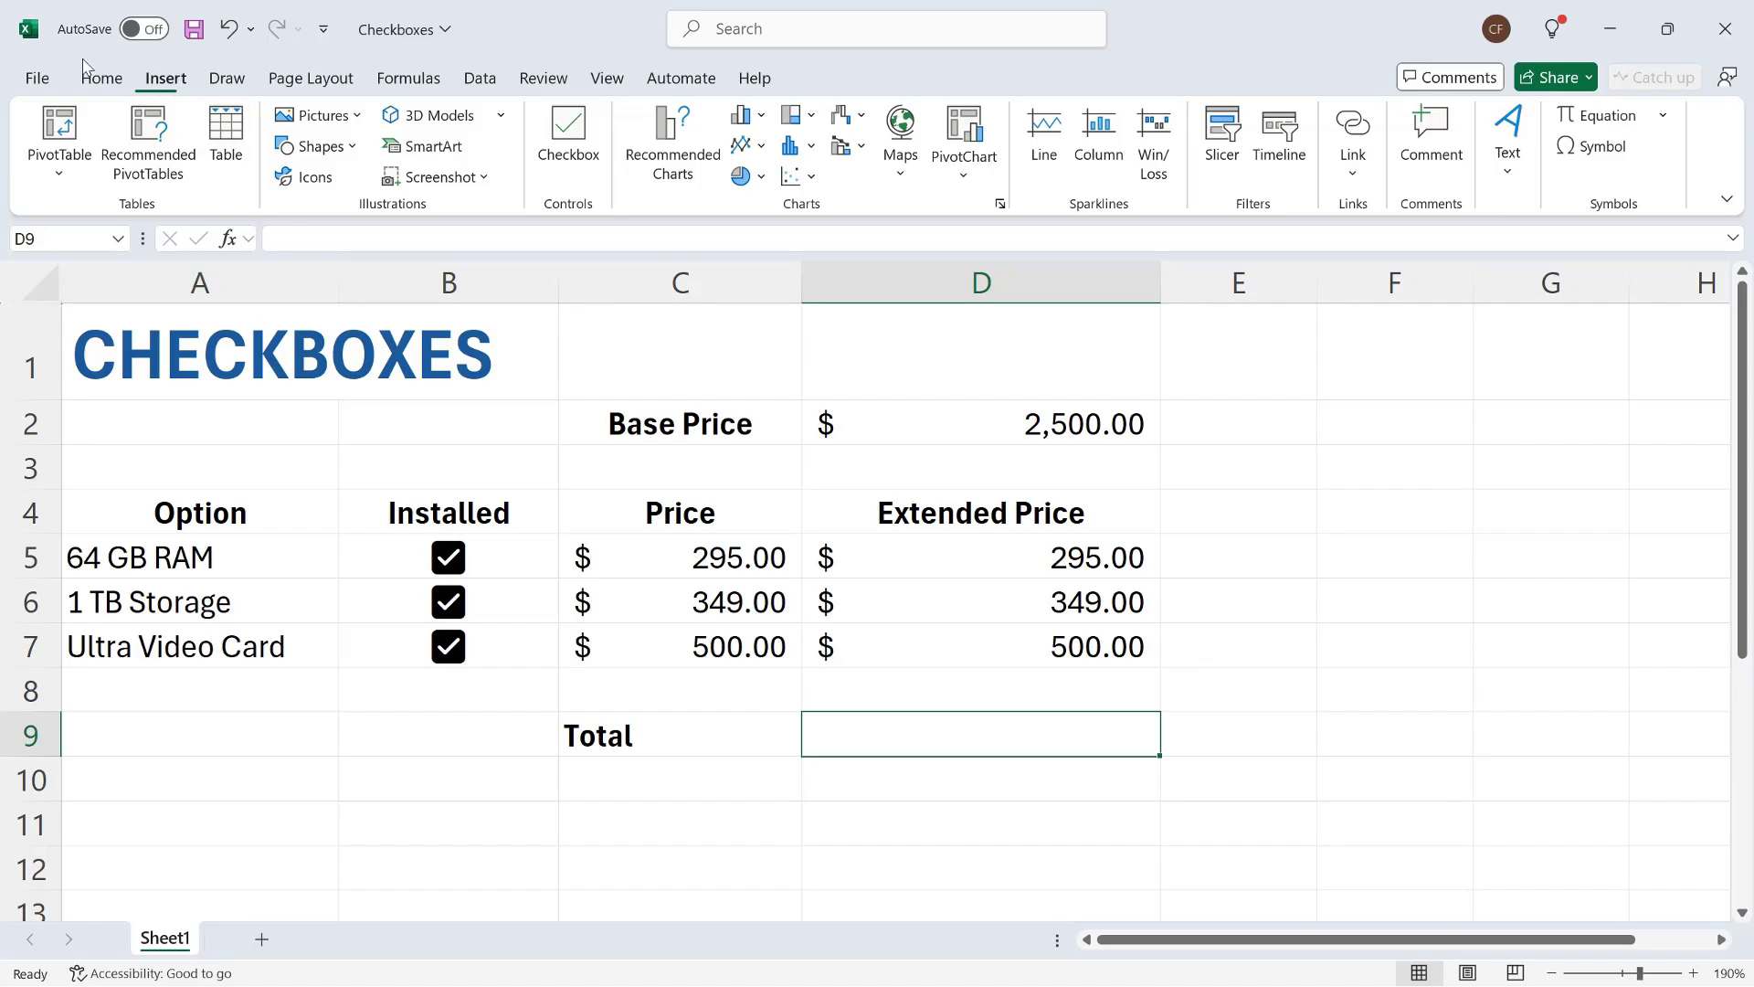
pyautogui.click(96, 79)
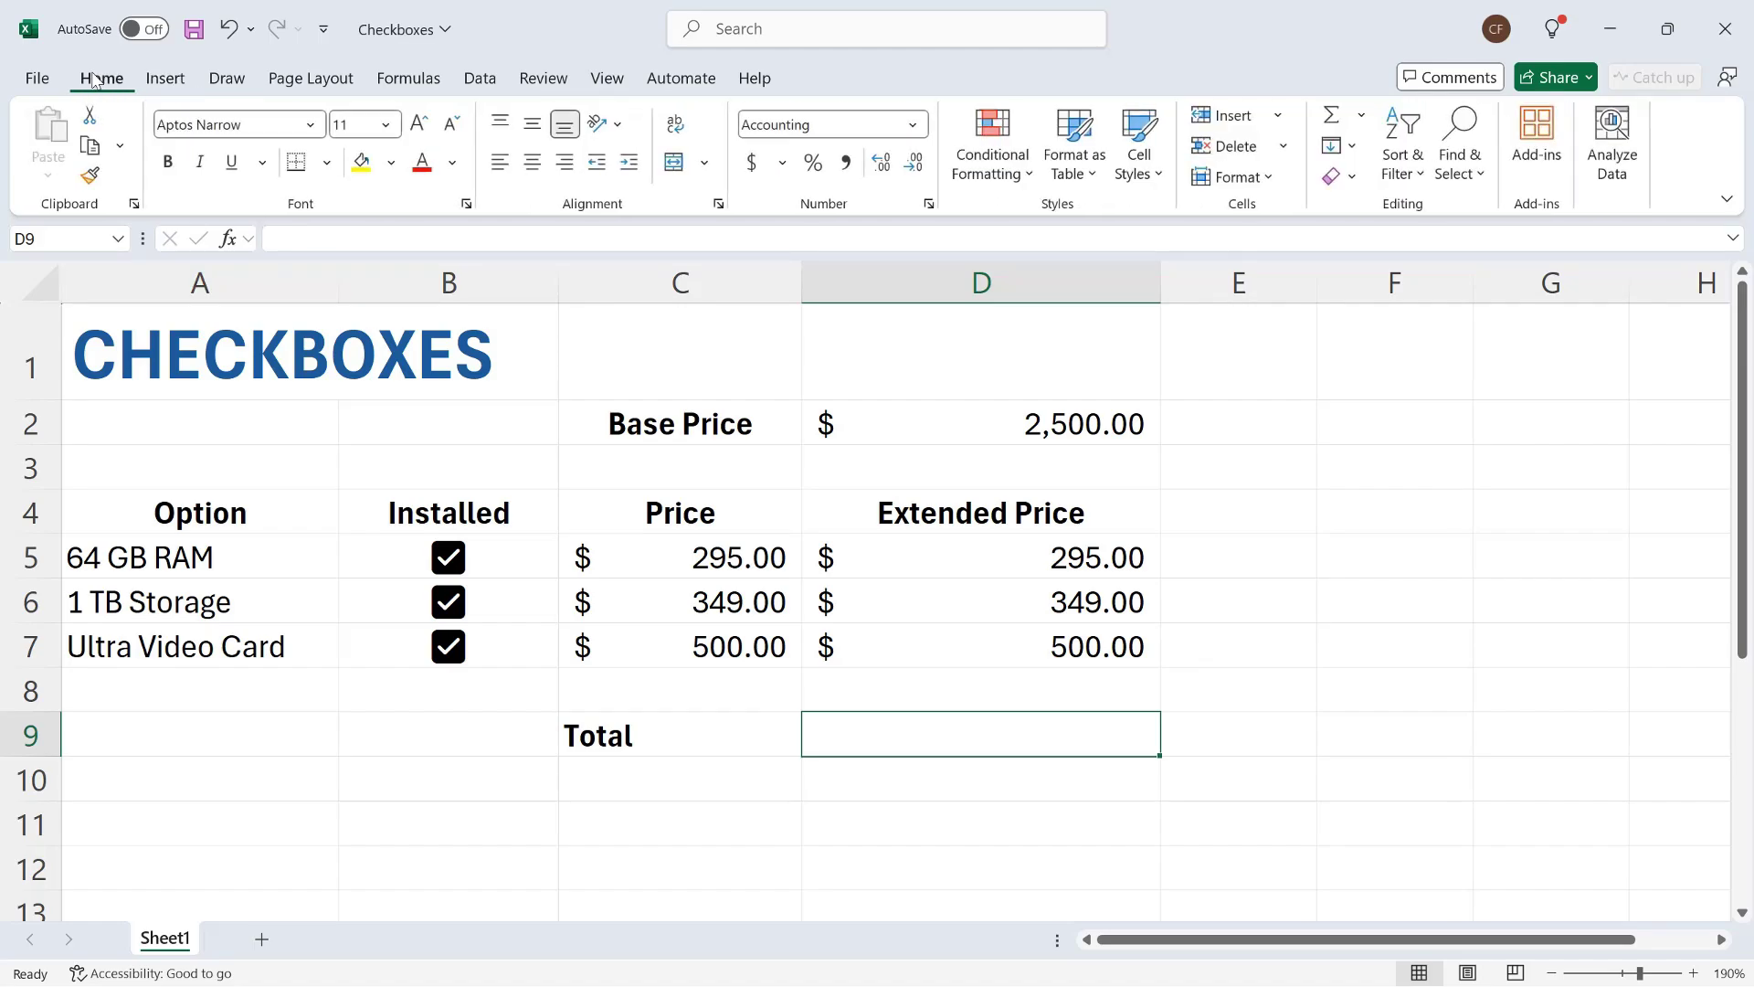
pyautogui.write('=')
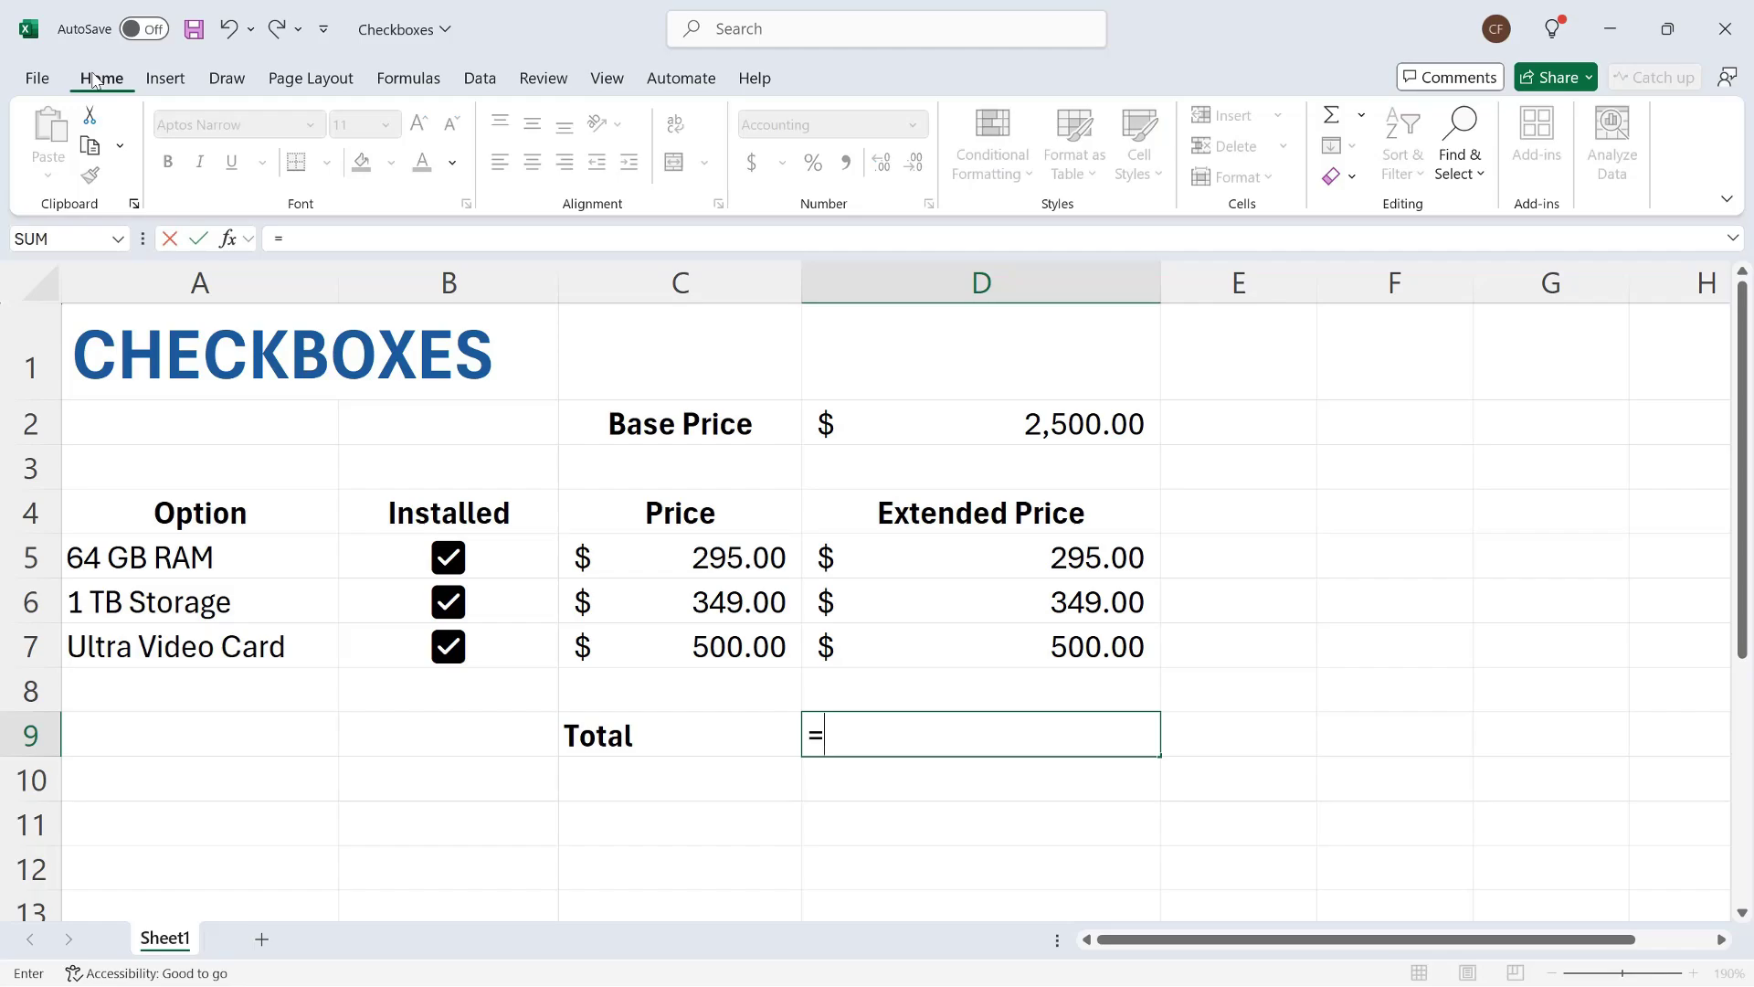
pyautogui.write('d3')
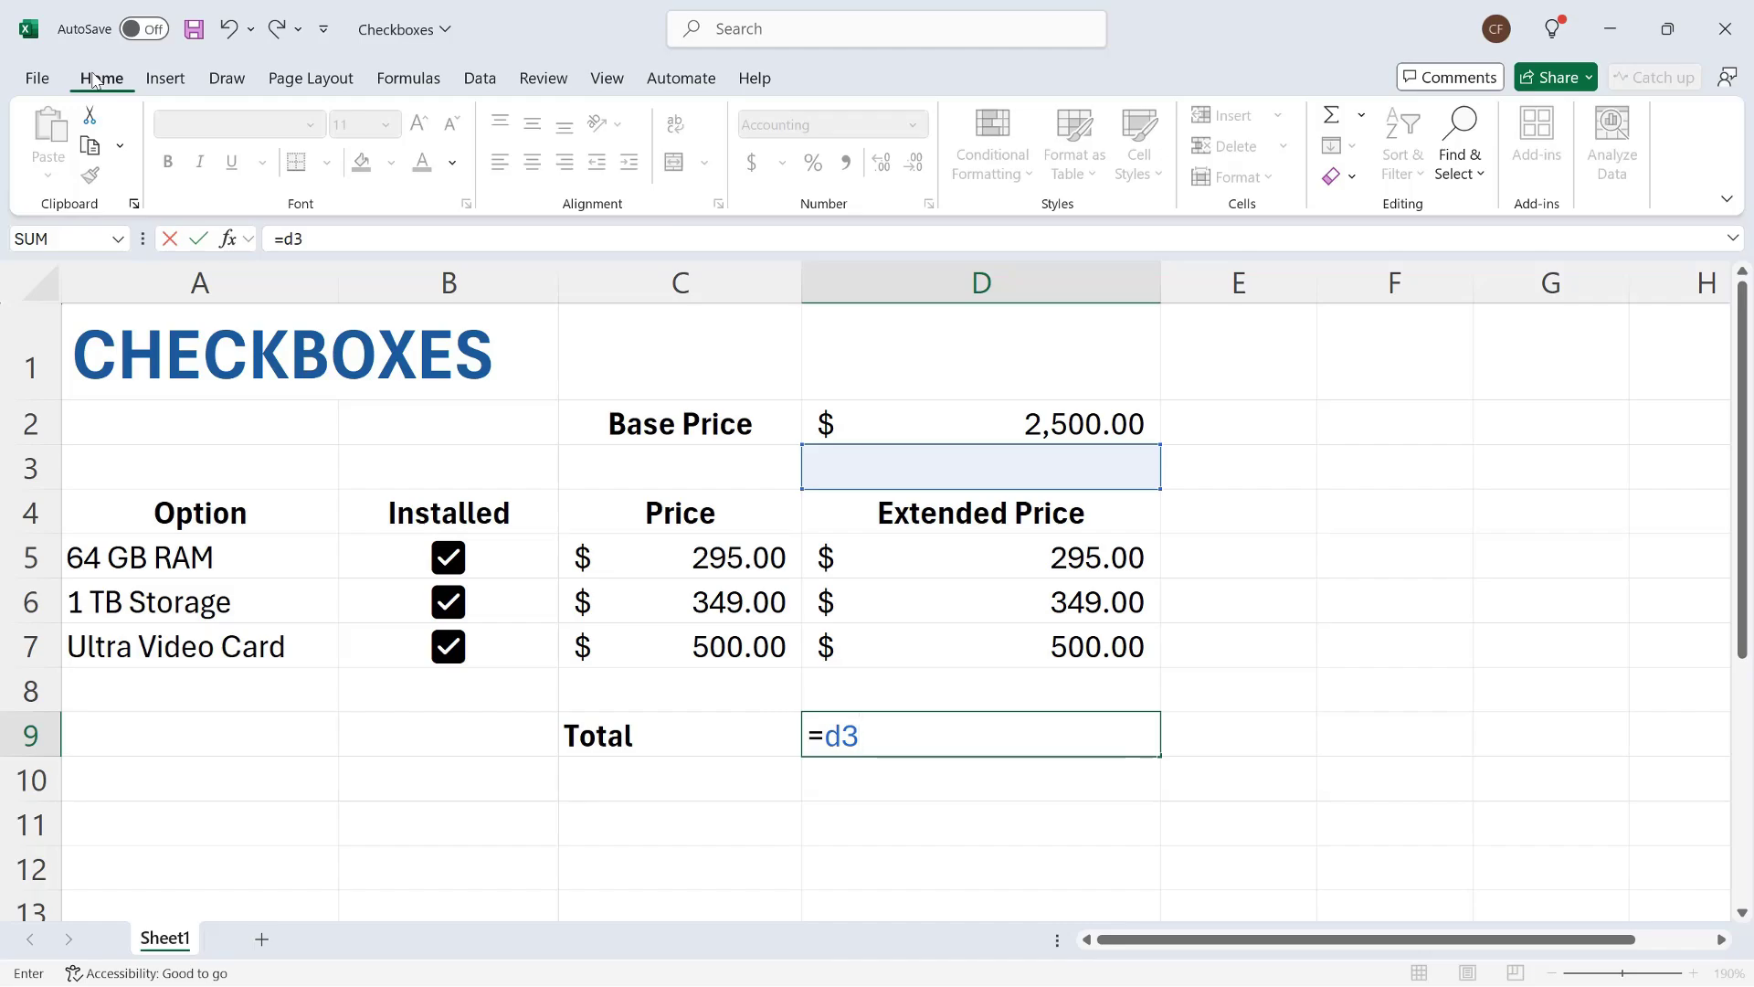
pyautogui.write('+sum(')
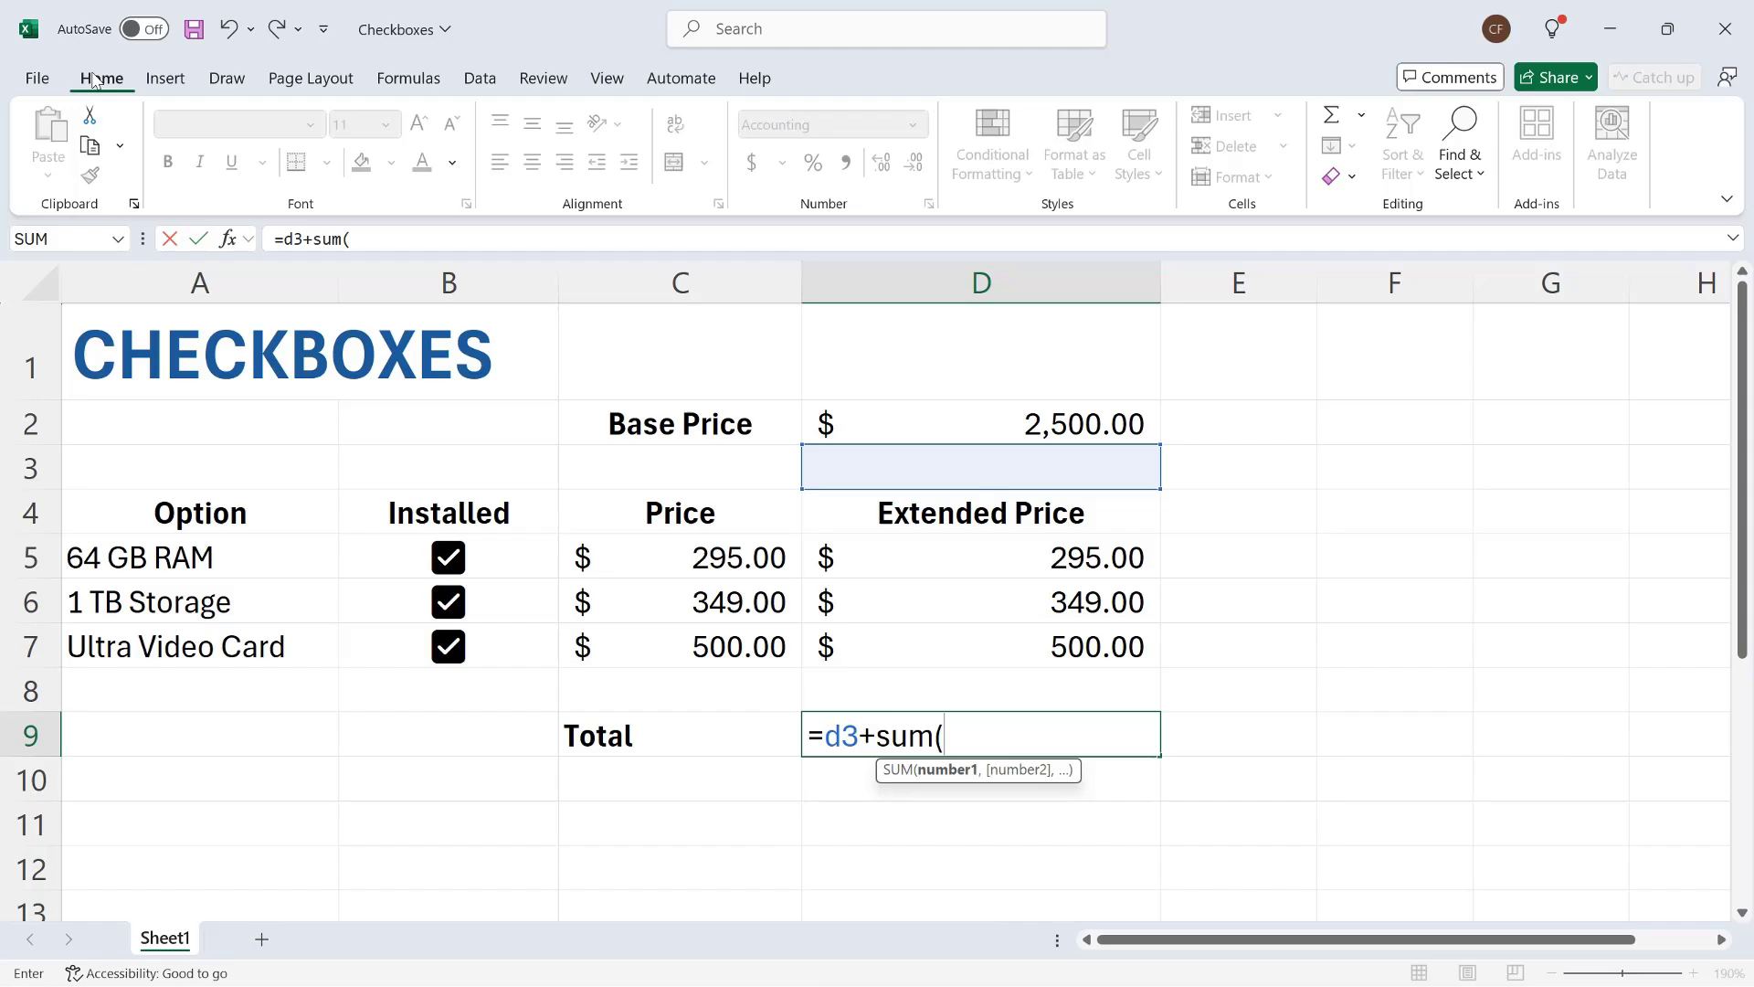
pyautogui.write('d5')
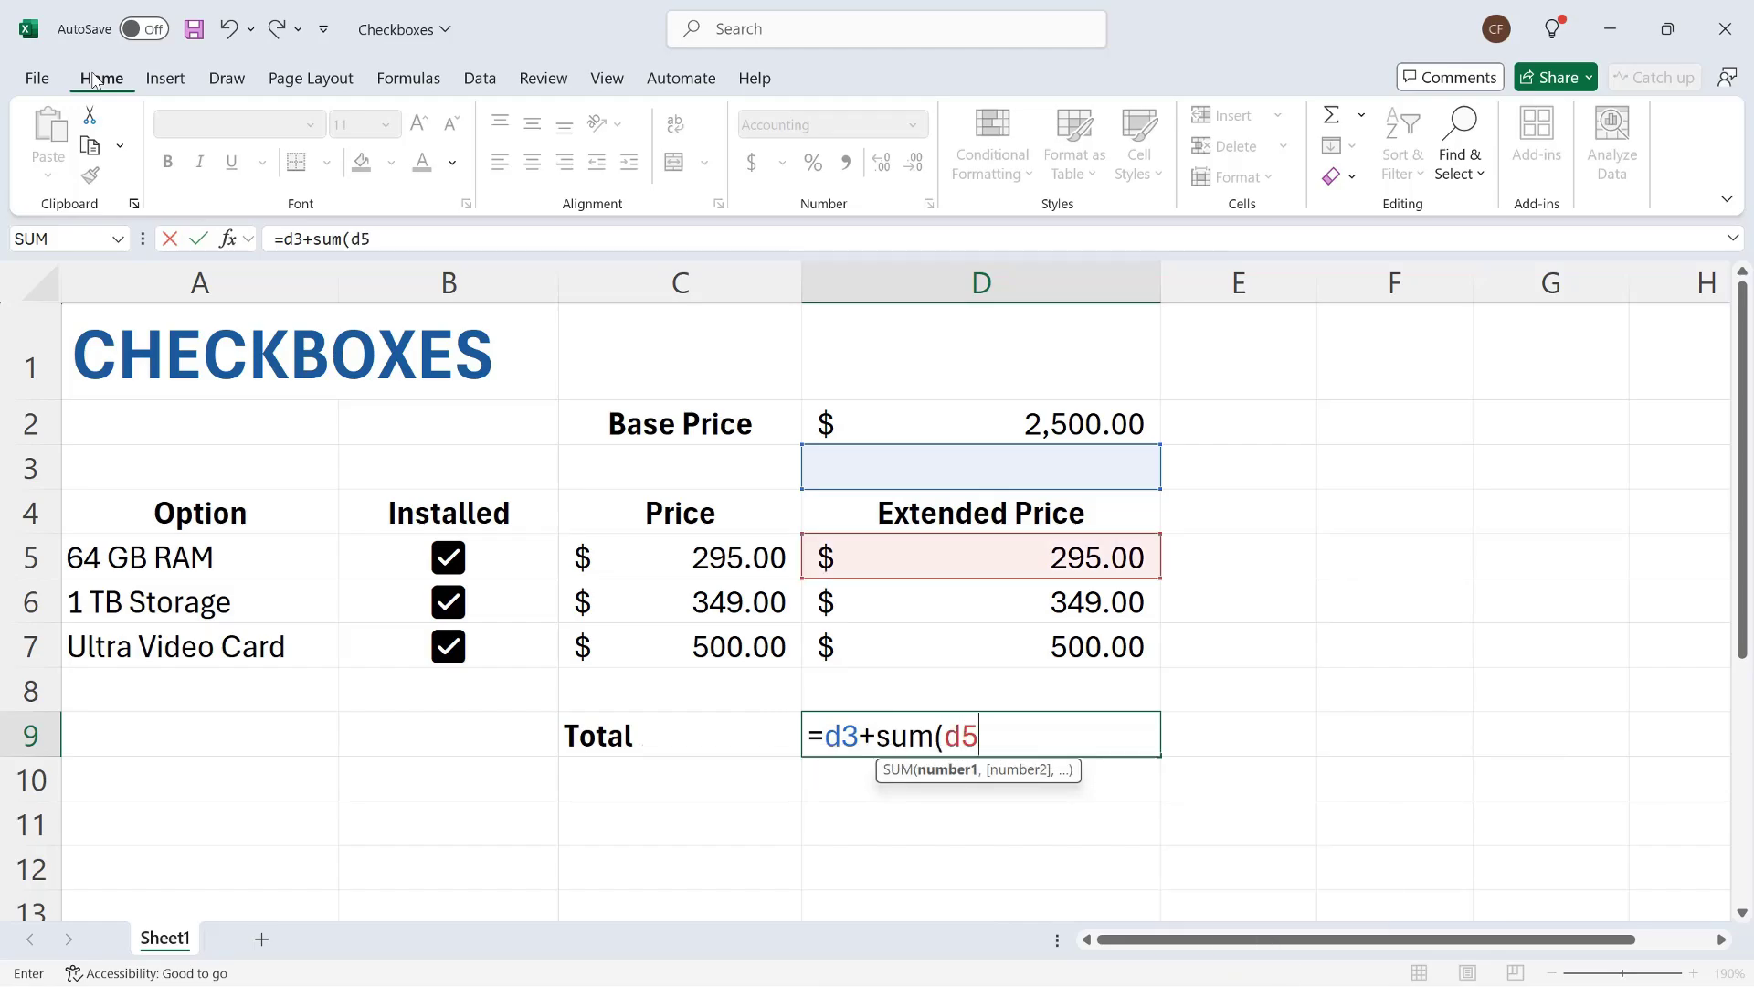
pyautogui.write(':d7)')
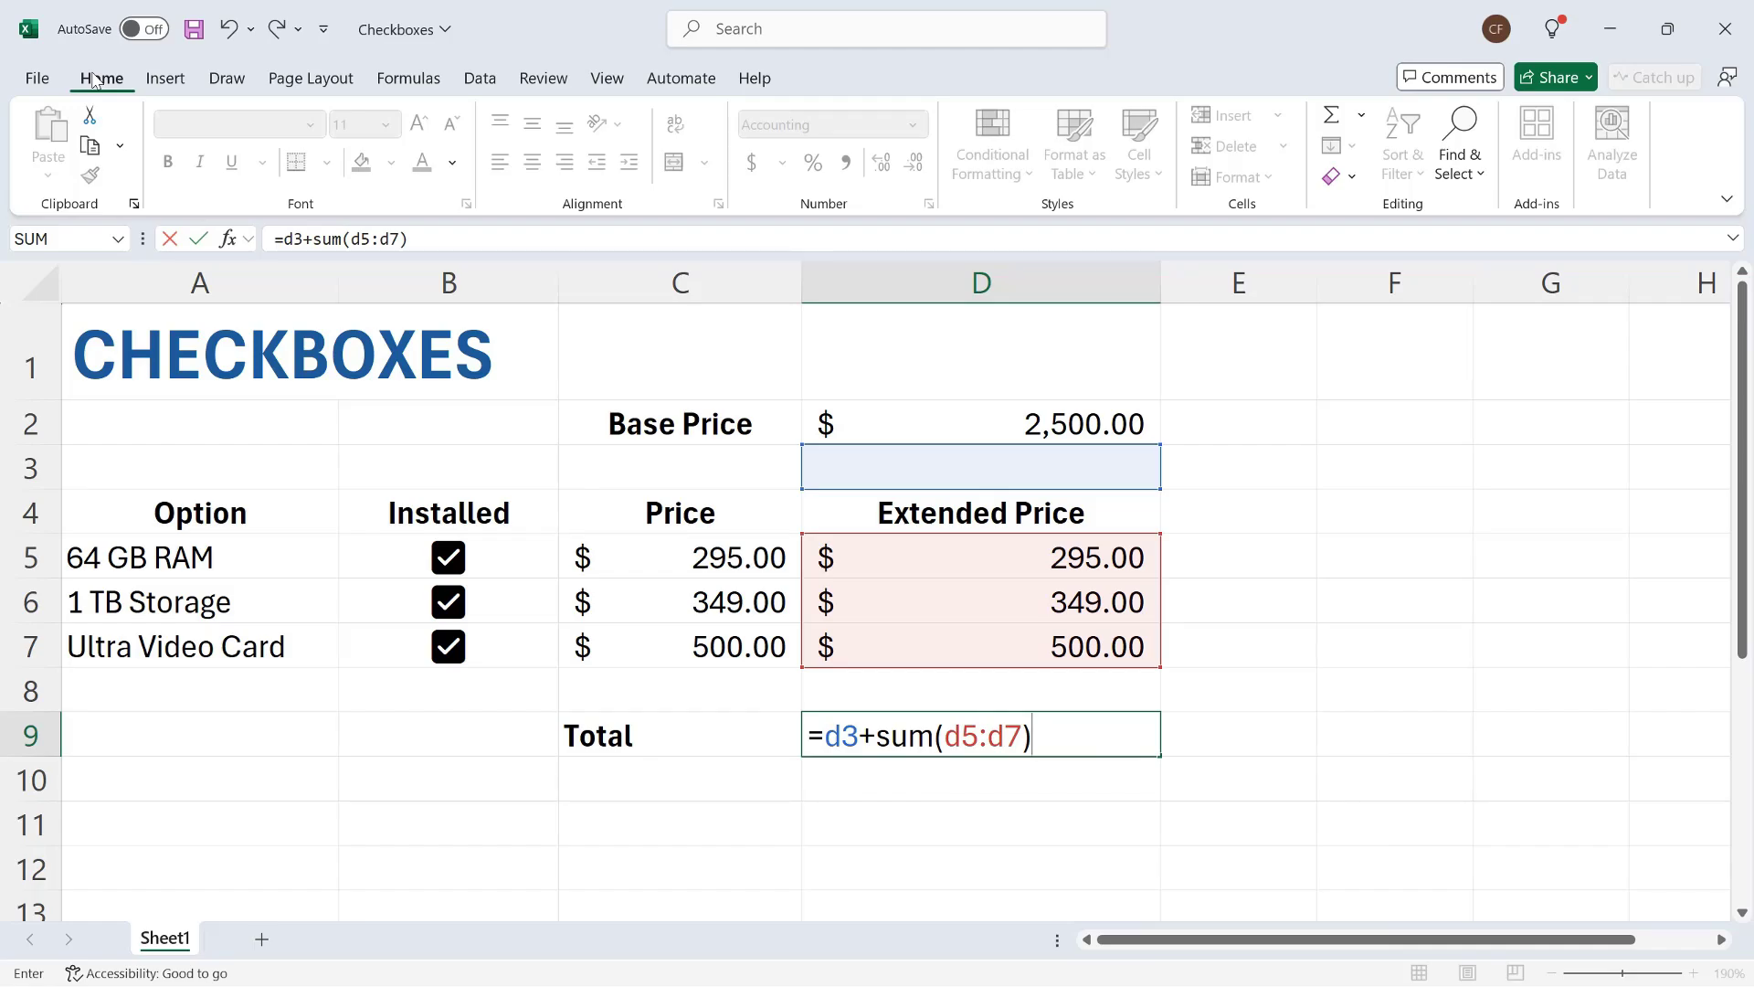
pyautogui.press('Return')
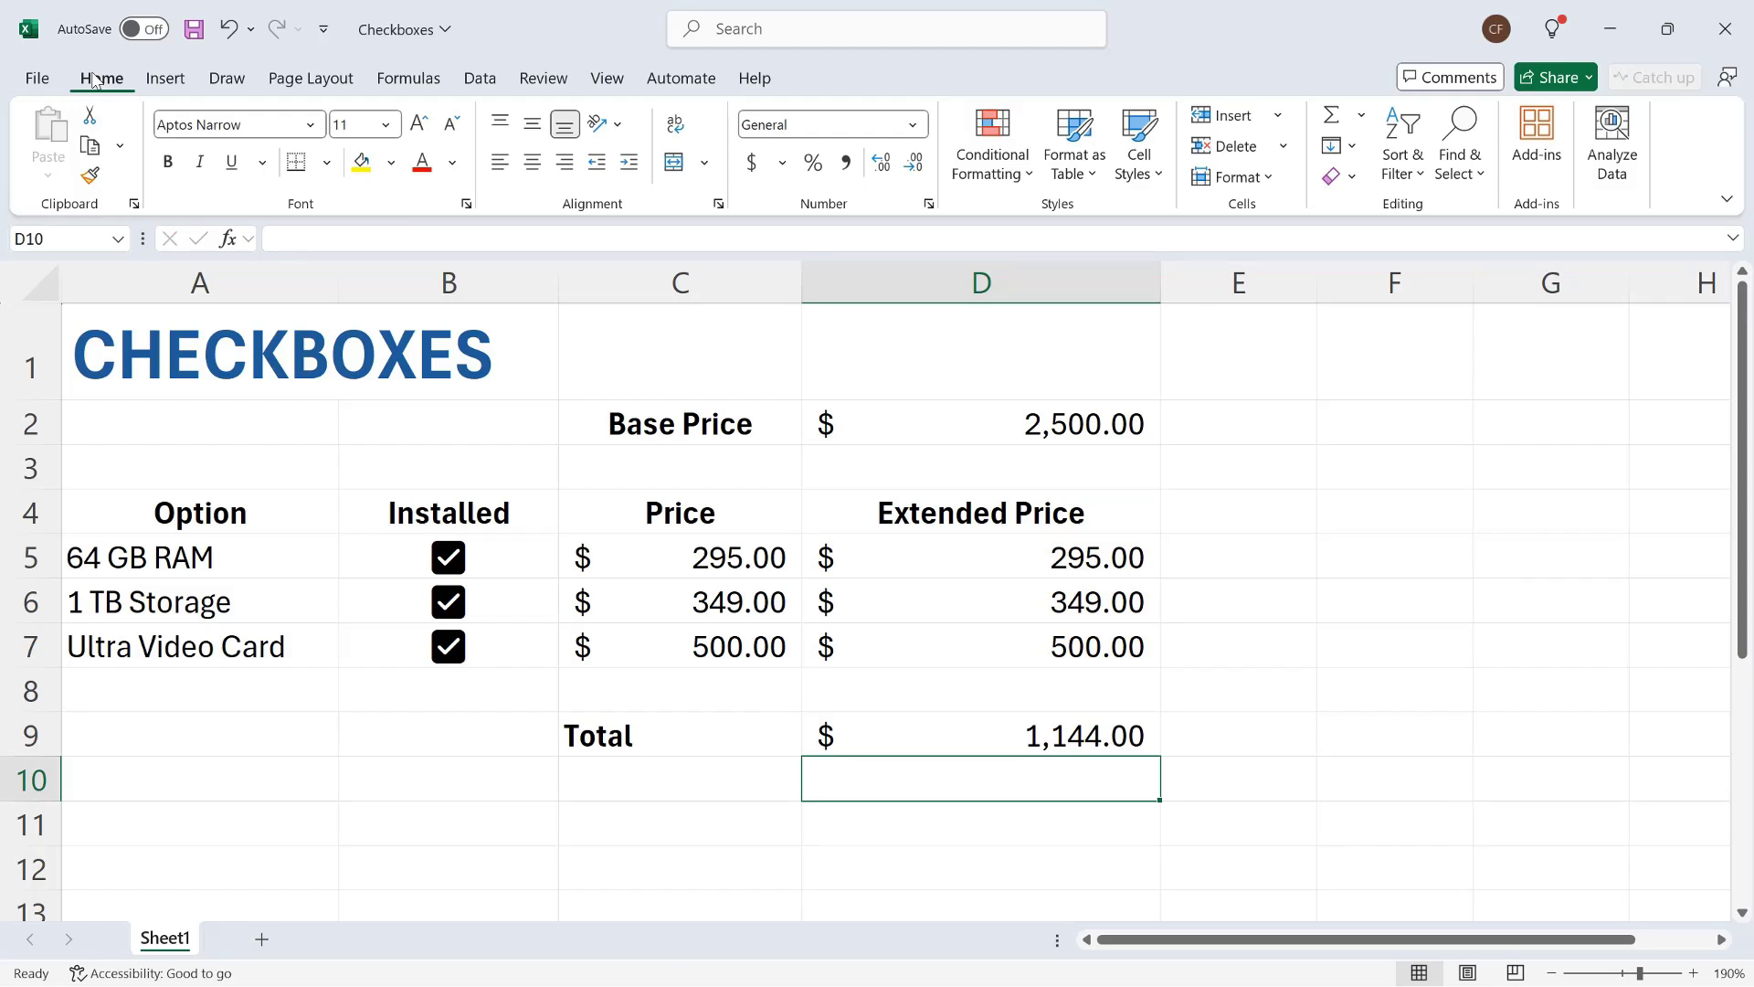
# Step: Correct the Total formula in D9 to reference the base price cell, making it =D2+SUM(D5:D7)
pyautogui.press('Up')
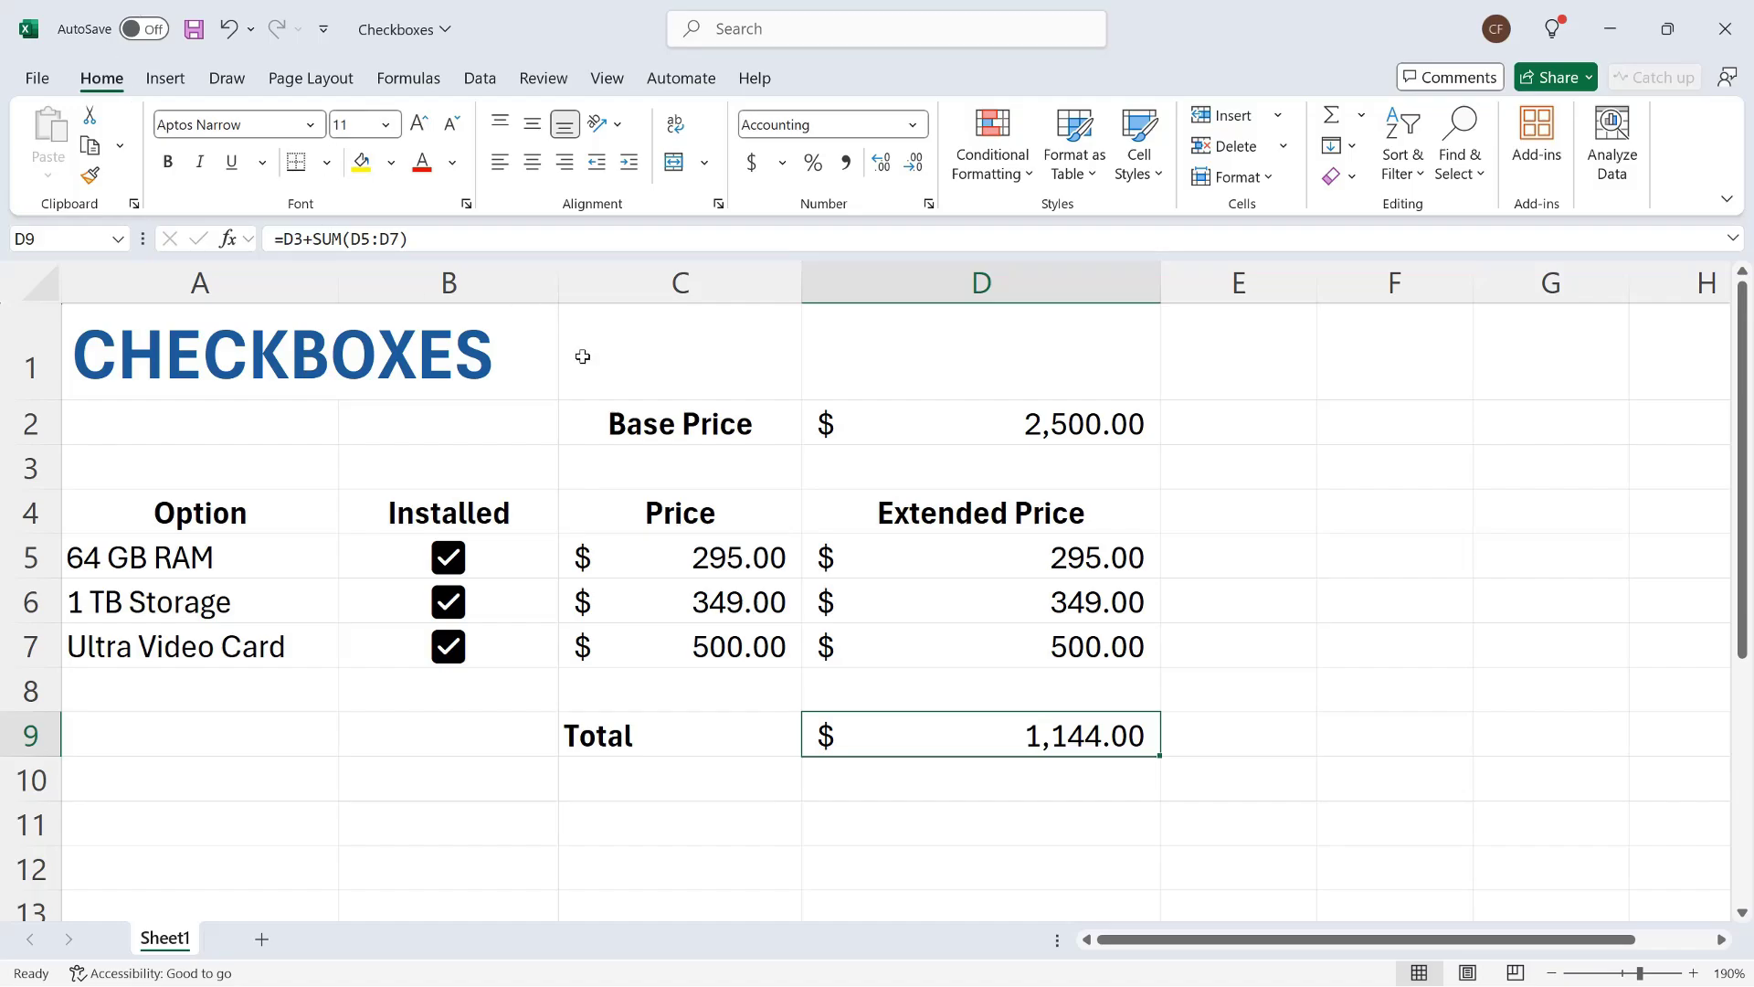
pyautogui.doubleClick(1041, 738)
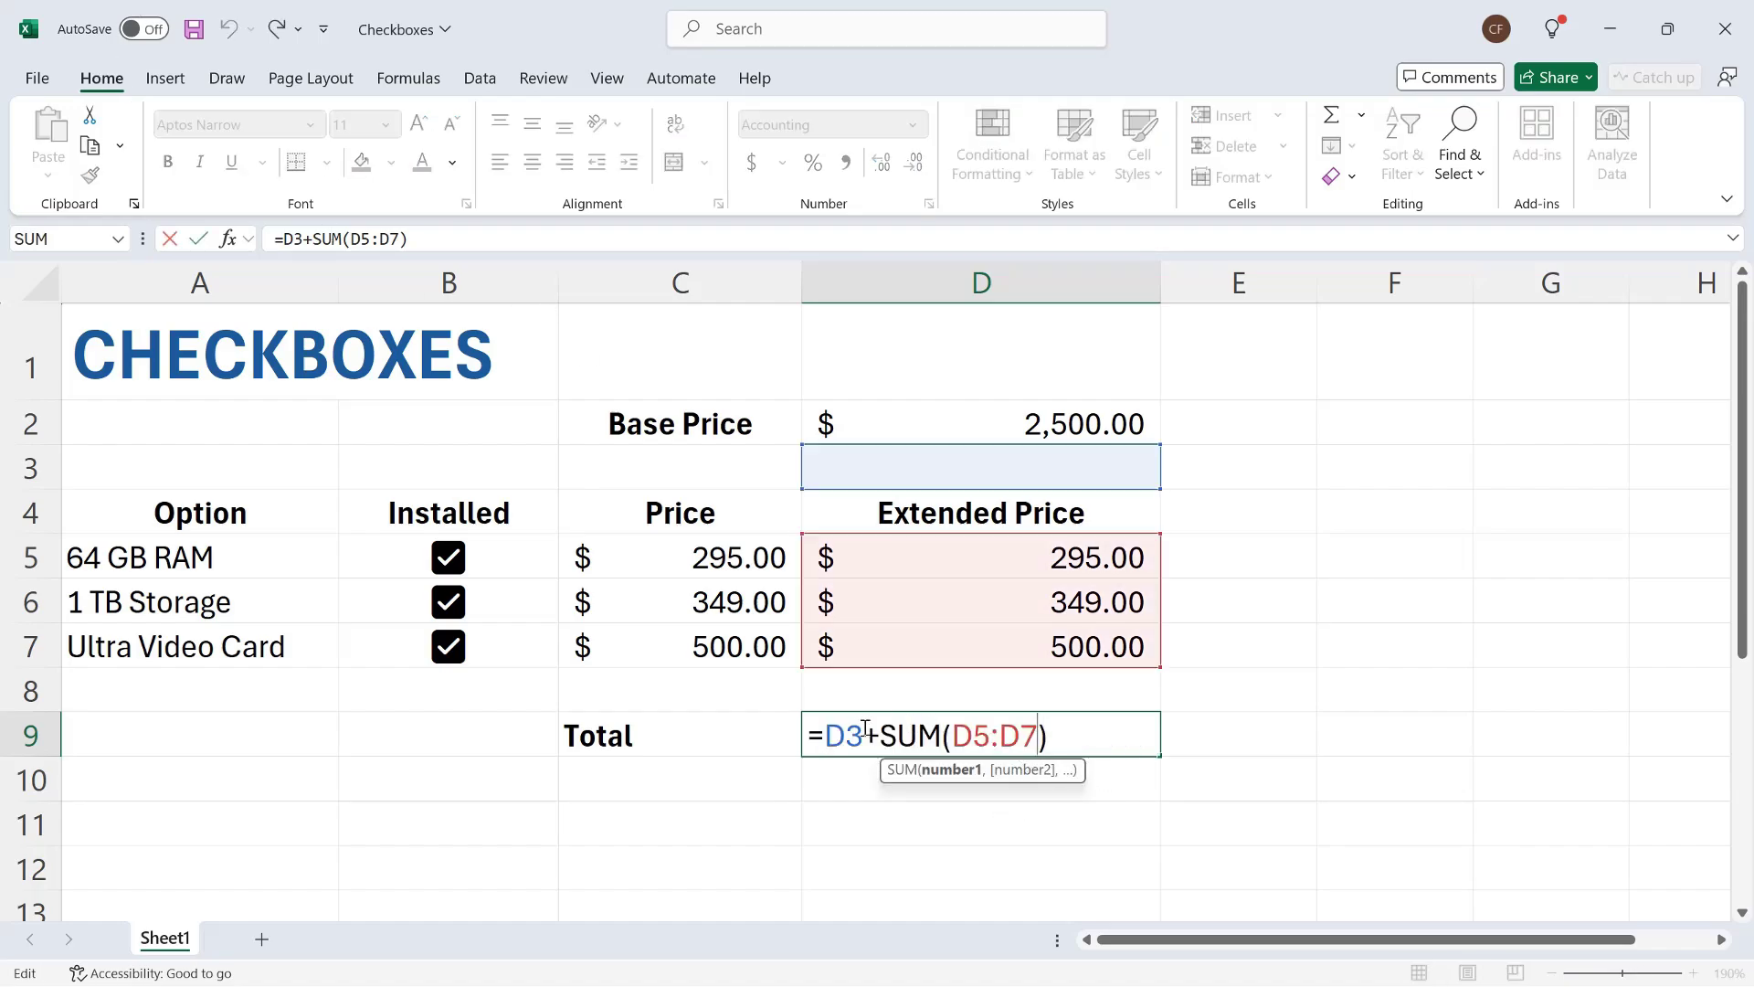
pyautogui.click(863, 736)
pyautogui.press('BackSpace')
pyautogui.write('2')
pyautogui.press('Return')
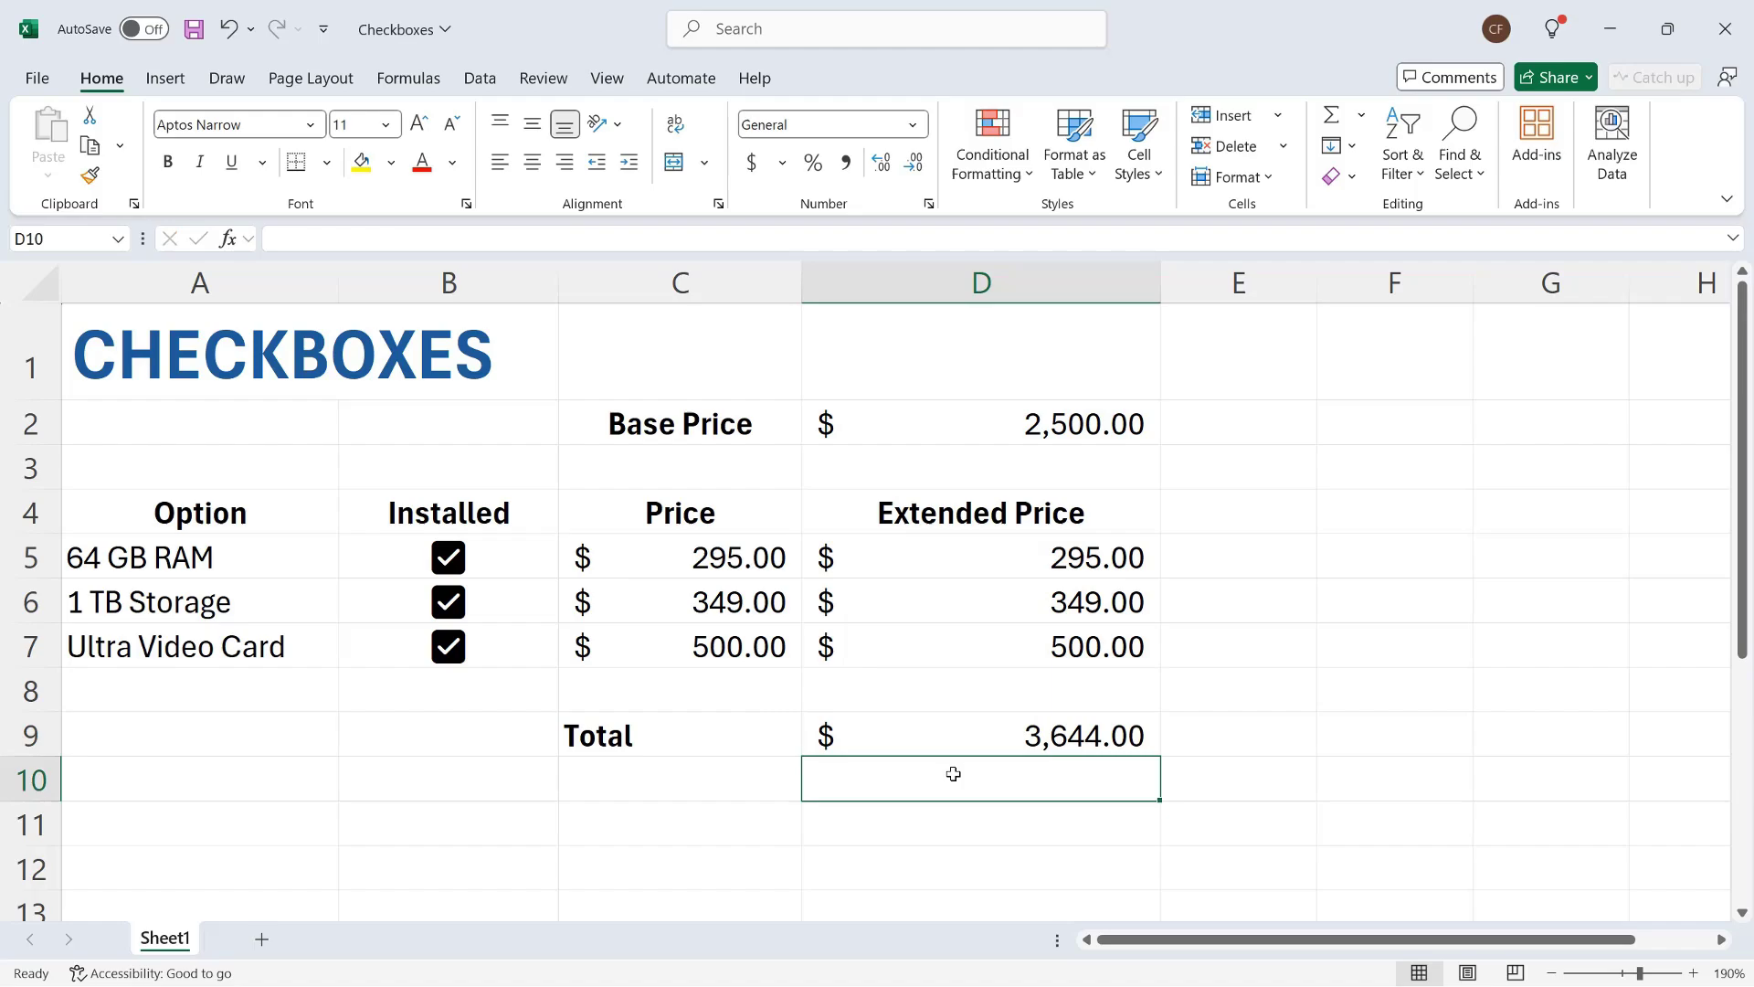